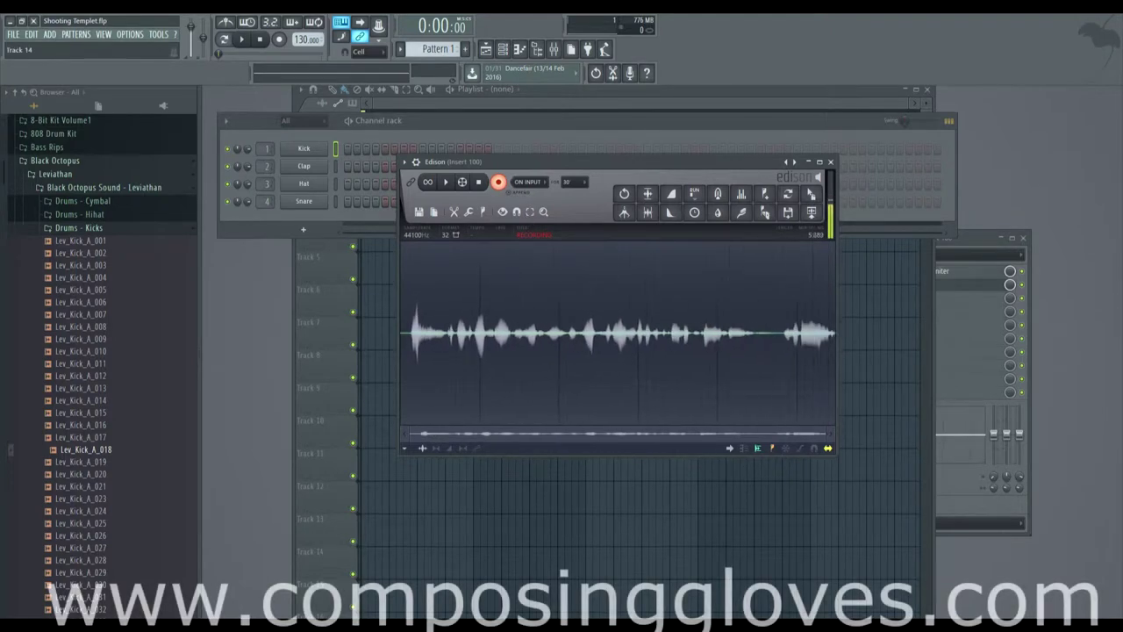
# Load the Default preset in the open Harmor instance.
pyautogui.click(165, 551)
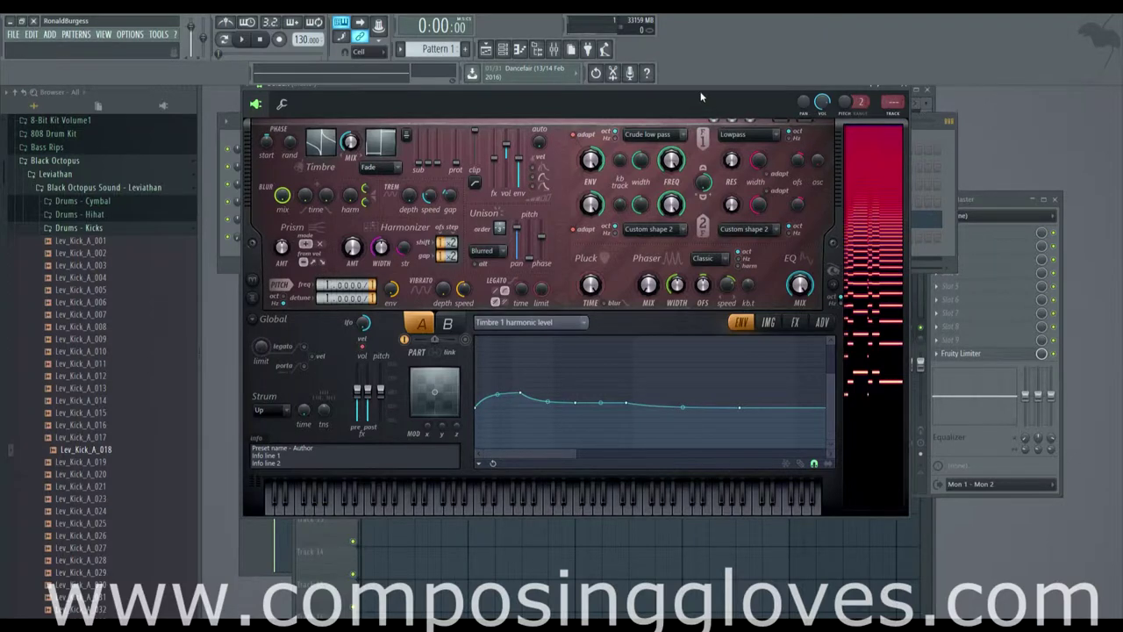
pyautogui.moveTo(700, 92); pyautogui.dragTo(696, 133)
pyautogui.rightClick(876, 130)
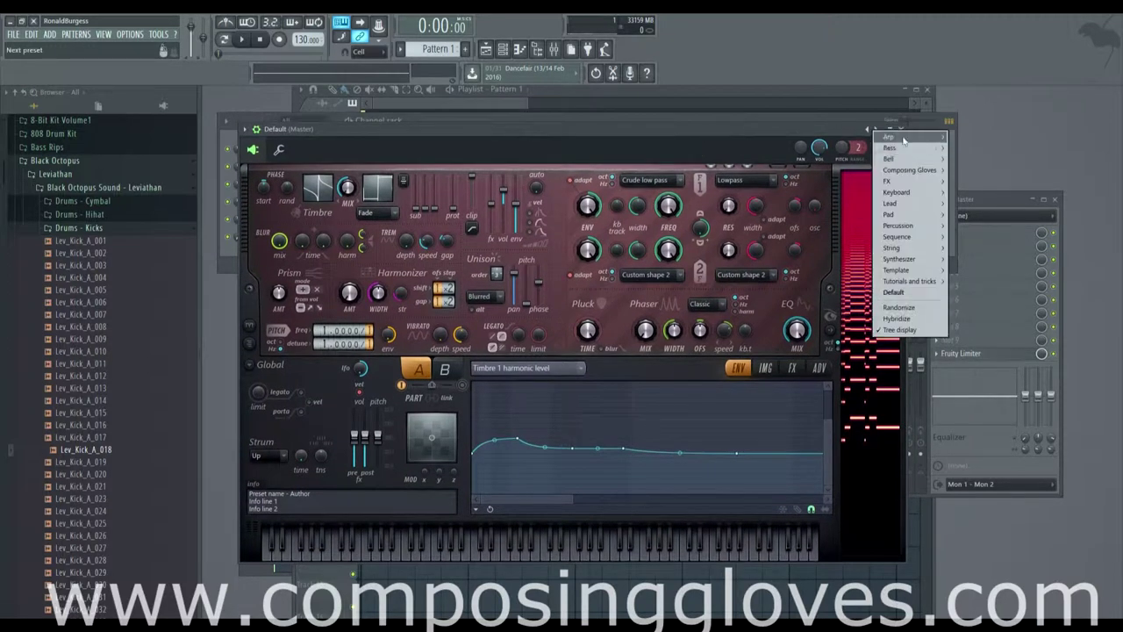
pyautogui.click(893, 292)
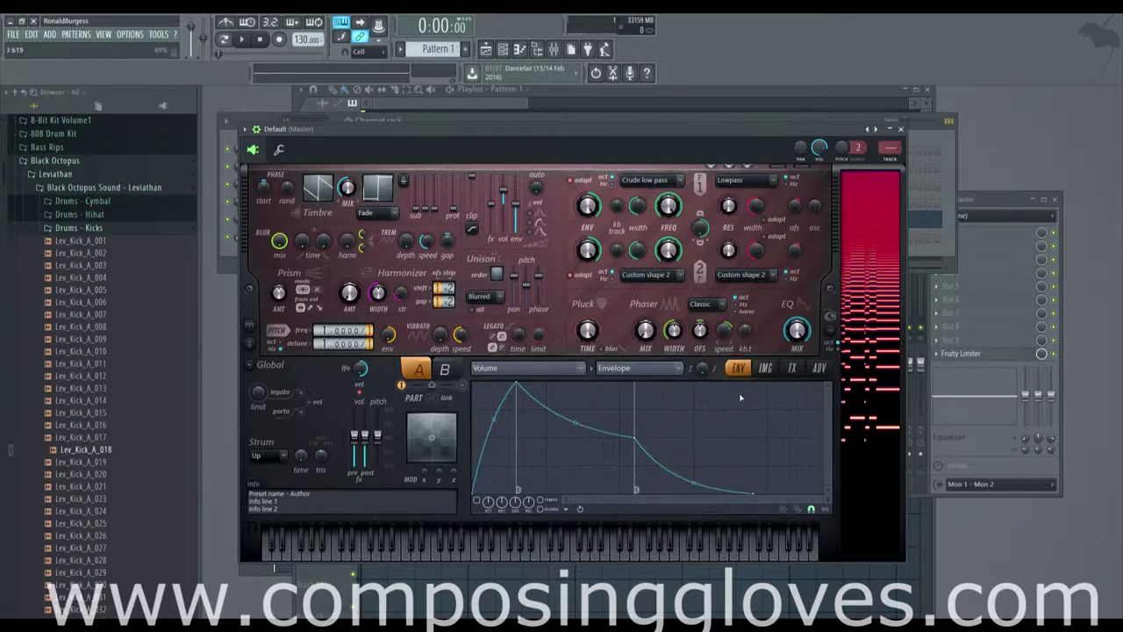
# Reposition the Harmor window over the playlist and rearrange the toolbar panels into fewer rows.
pyautogui.moveTo(589, 125); pyautogui.dragTo(666, 88)
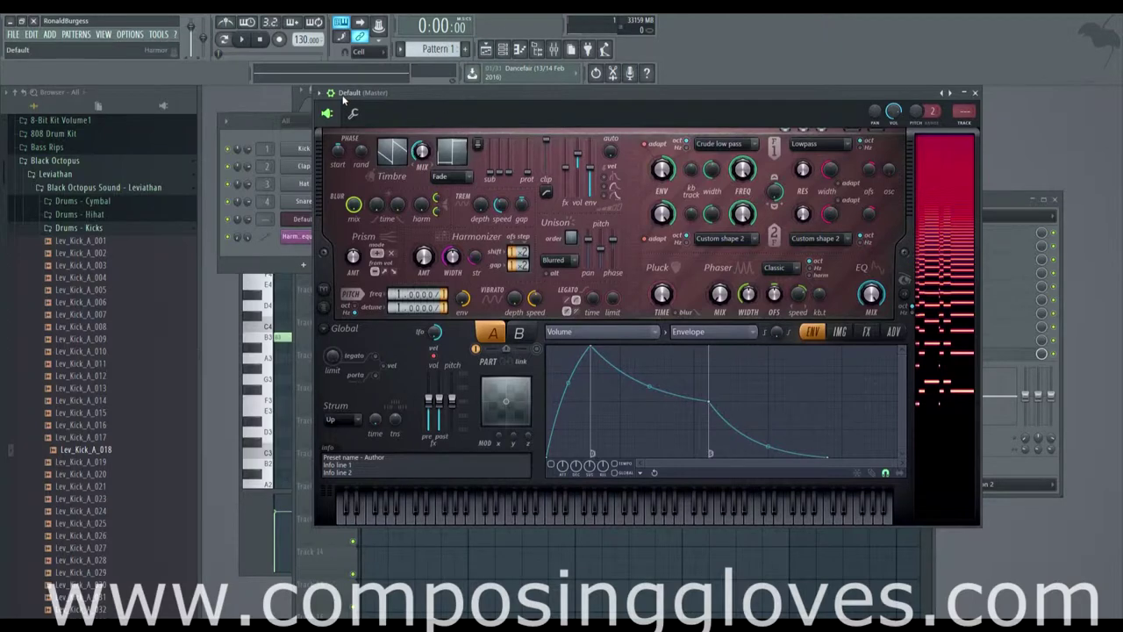
pyautogui.moveTo(245, 76); pyautogui.dragTo(473, 27)
pyautogui.moveTo(465, 74); pyautogui.dragTo(752, 51)
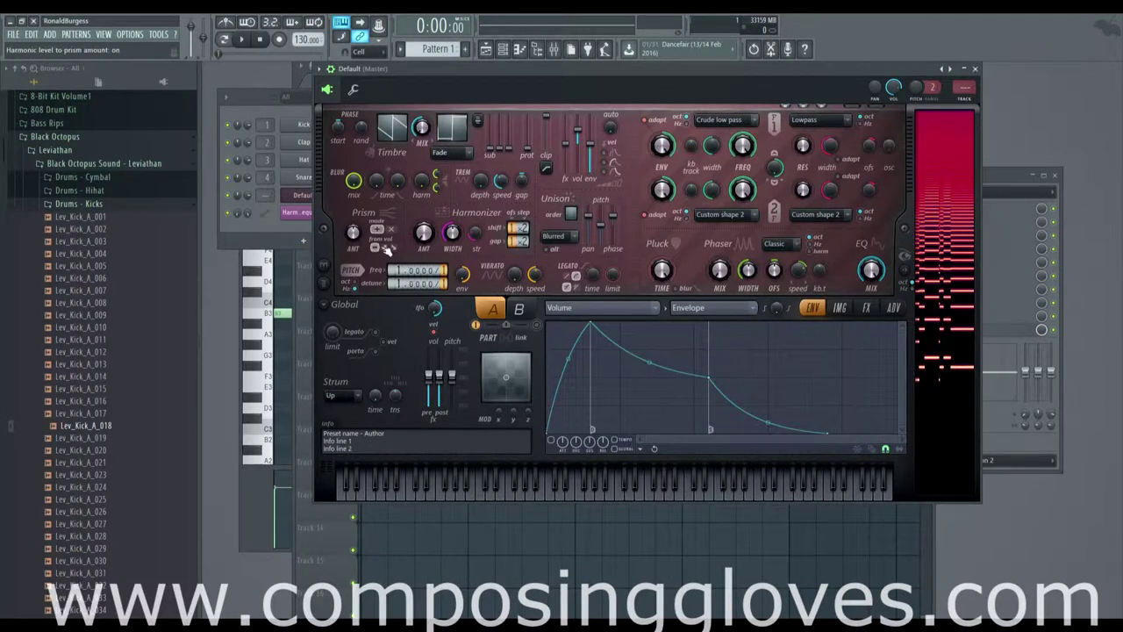
# Try the Prism amount in add mode, and switch the Prism to multiply mode with the amount lowered.
pyautogui.moveTo(353, 232); pyautogui.dragTo(355, 236)
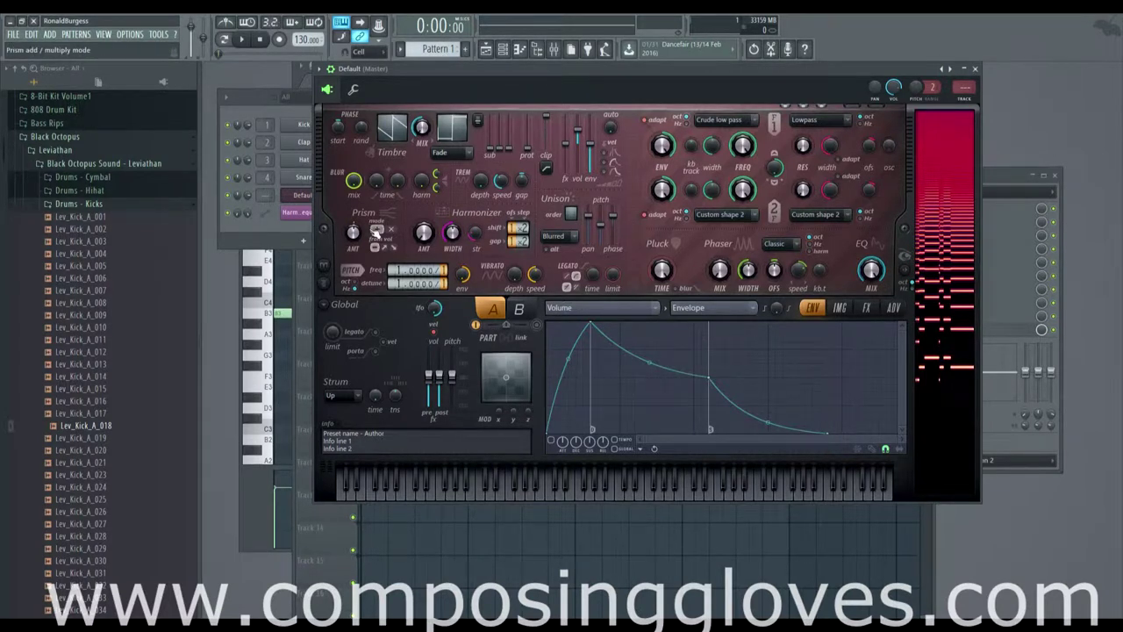
pyautogui.click(377, 229)
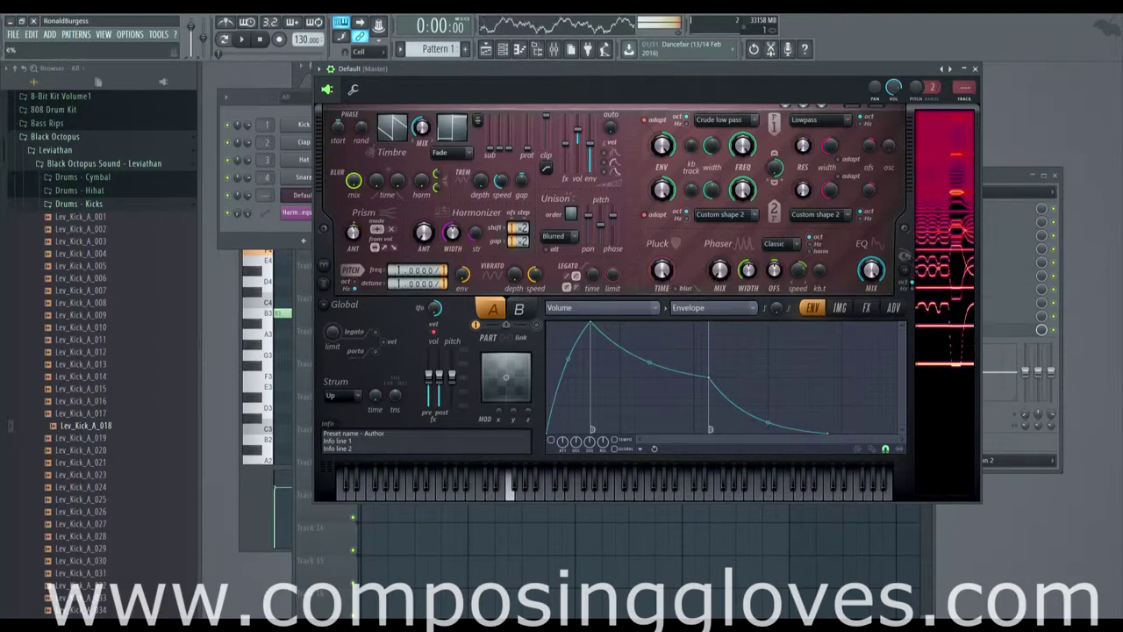
pyautogui.click(390, 229)
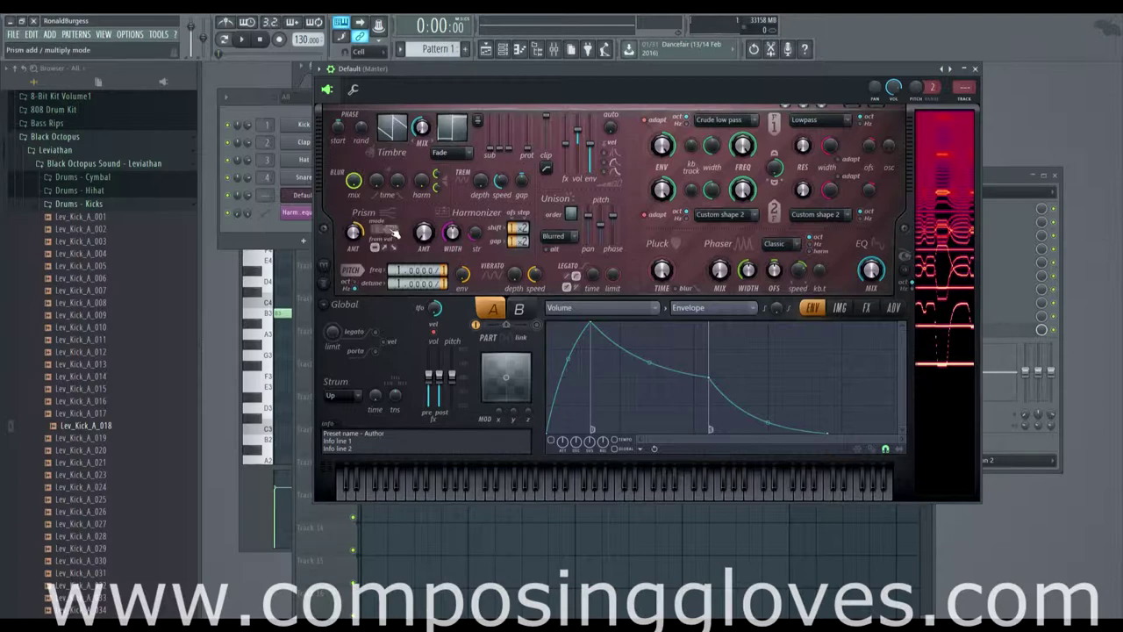
pyautogui.moveTo(355, 233); pyautogui.dragTo(355, 263)
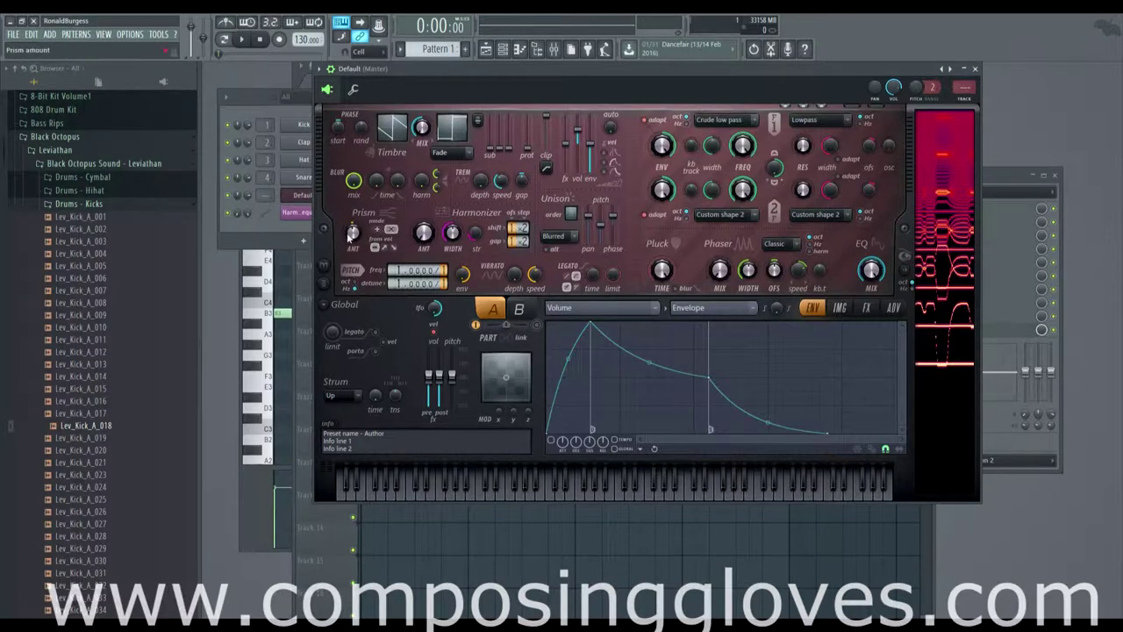
# Raise the Prism amount to about 49% and return the Prism to add mode.
pyautogui.moveTo(353, 232)
pyautogui.mouseDown()
pyautogui.moveTo(353, 201)
pyautogui.moveTo(353, 255)
pyautogui.moveTo(353, 219)
pyautogui.mouseUp()
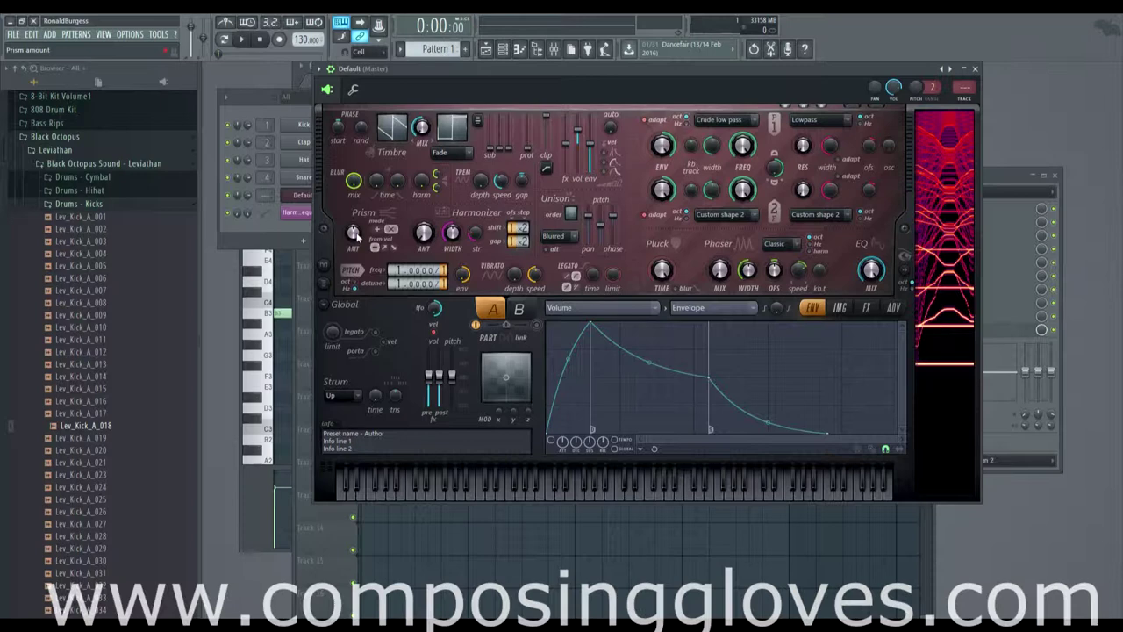
pyautogui.moveTo(355, 234); pyautogui.dragTo(355, 248)
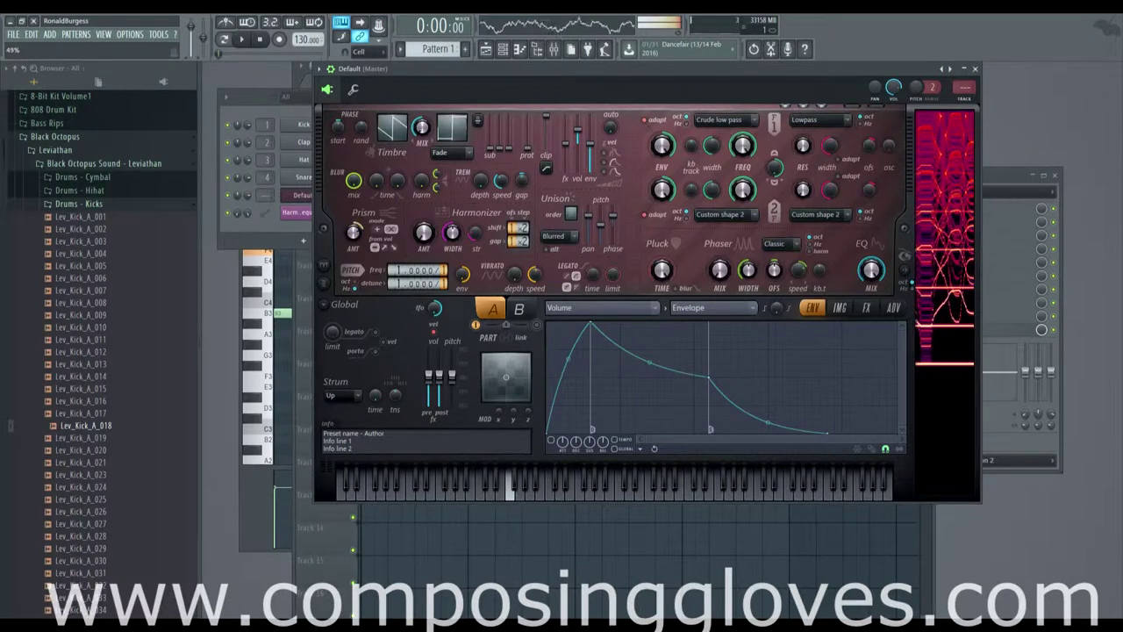
pyautogui.click(387, 246)
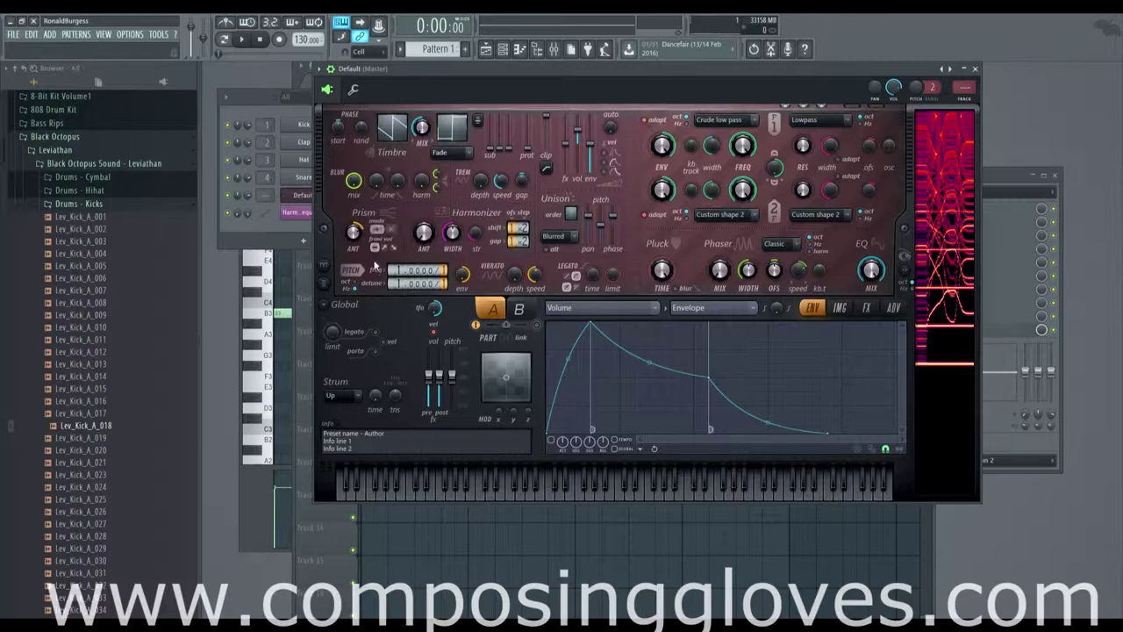
# Show the Timbre 1 harmonic level curve across its full harmonic range.
pyautogui.click(387, 248)
pyautogui.click(605, 308)
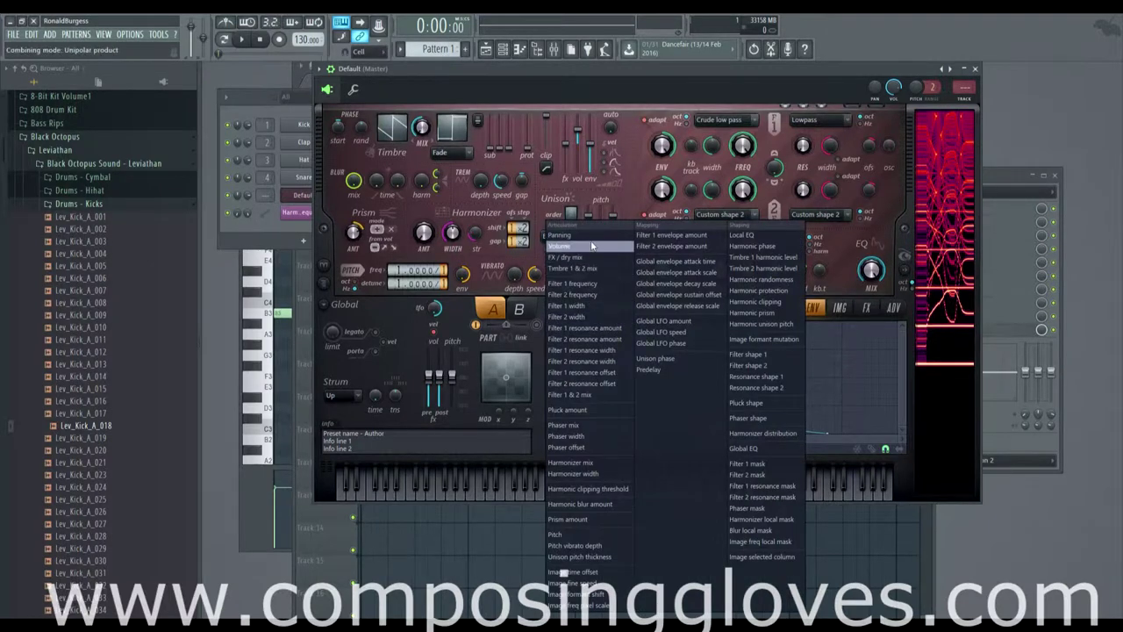
pyautogui.click(756, 257)
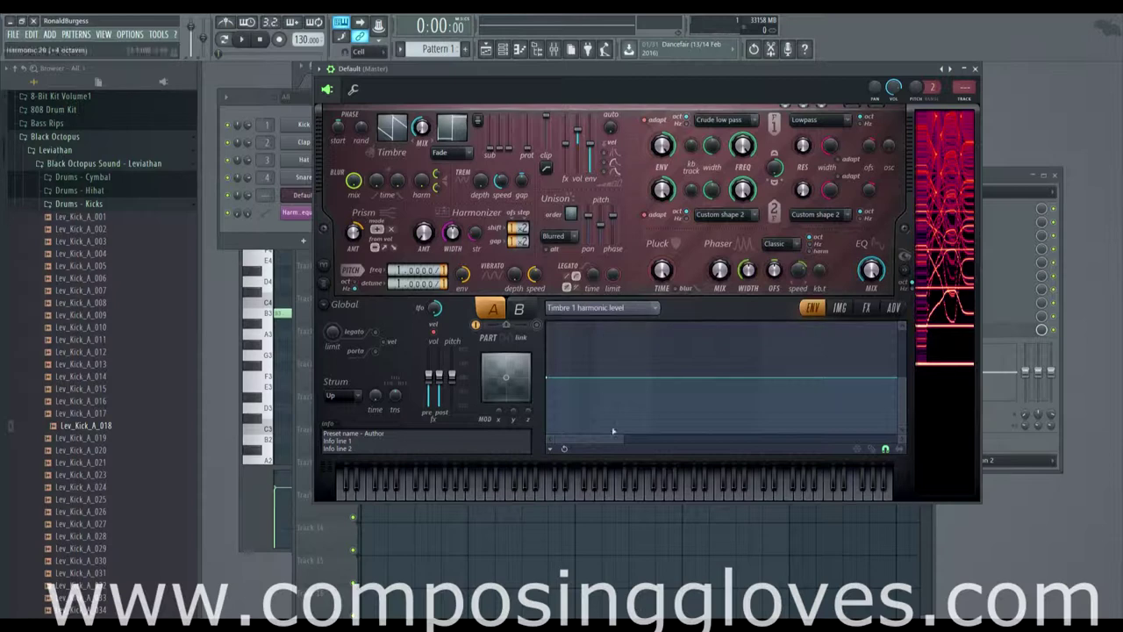
pyautogui.moveTo(620, 438); pyautogui.dragTo(896, 438)
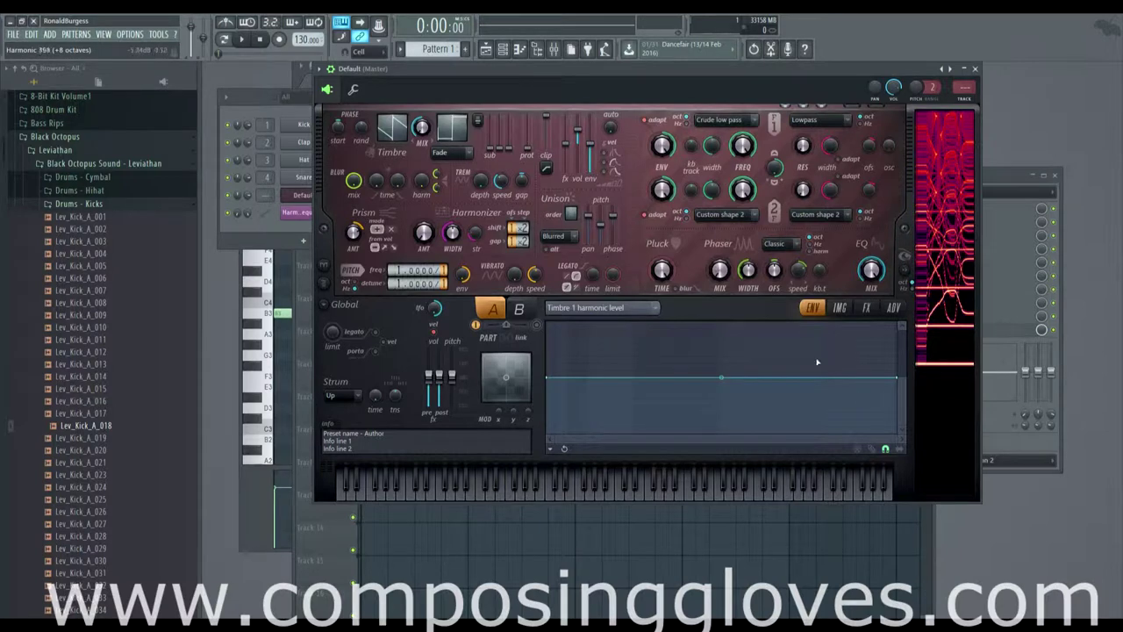
# Try linking the harmonic level to the Prism amount and add a point on the flat Timbre 1 harmonic level curve.
pyautogui.click(384, 248)
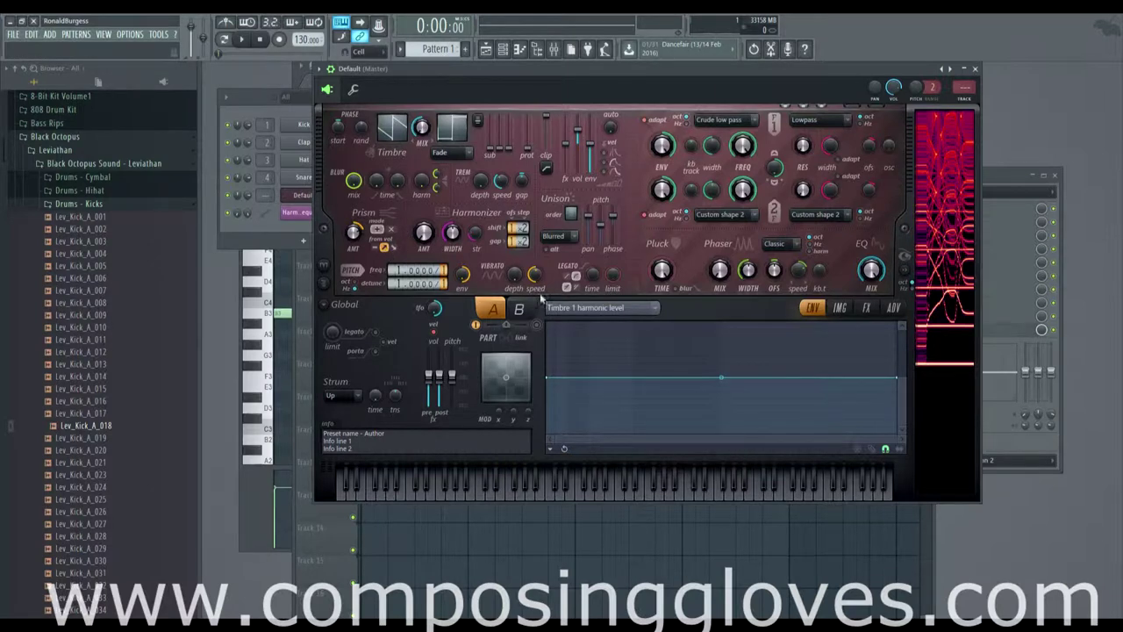
pyautogui.moveTo(804, 377)
pyautogui.mouseDown()
pyautogui.moveTo(804, 346)
pyautogui.moveTo(805, 378)
pyautogui.mouseUp()
pyautogui.moveTo(358, 236); pyautogui.dragTo(358, 230)
pyautogui.click(394, 248)
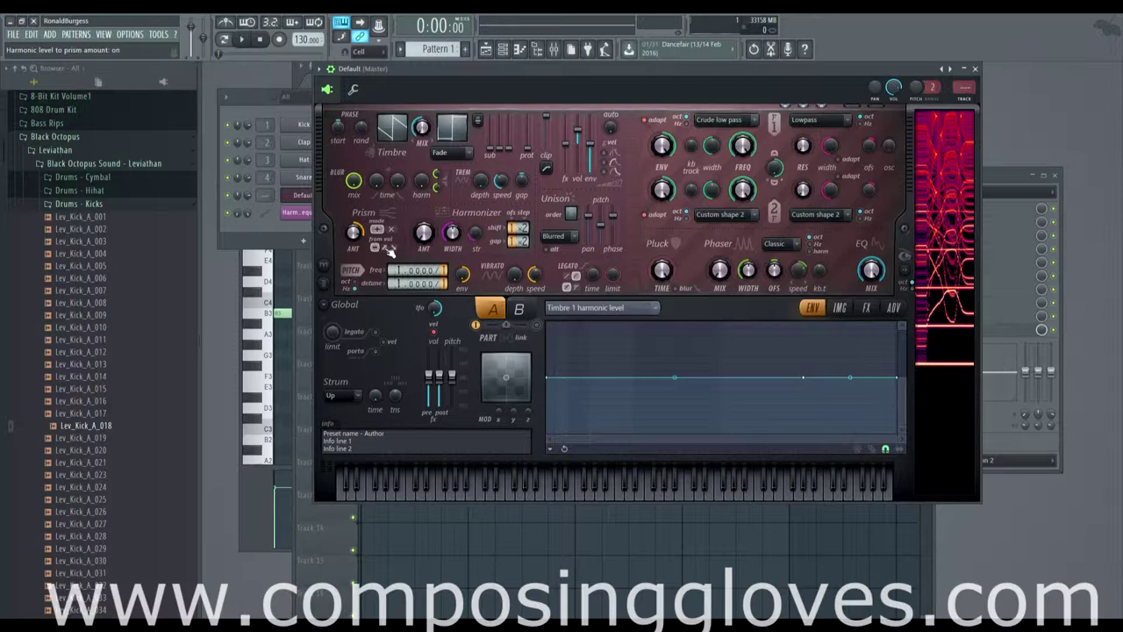
# Try the inverted harmonic-level link while varying the Prism amount, and leave the amount at -11% with the link off.
pyautogui.click(384, 248)
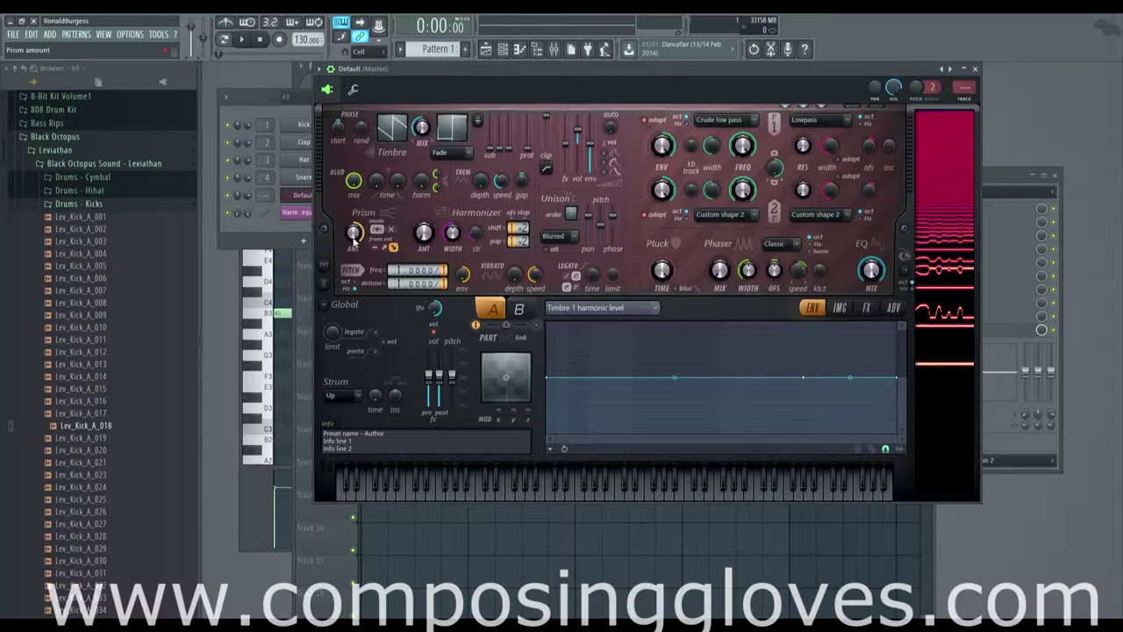
pyautogui.moveTo(355, 235); pyautogui.dragTo(355, 214)
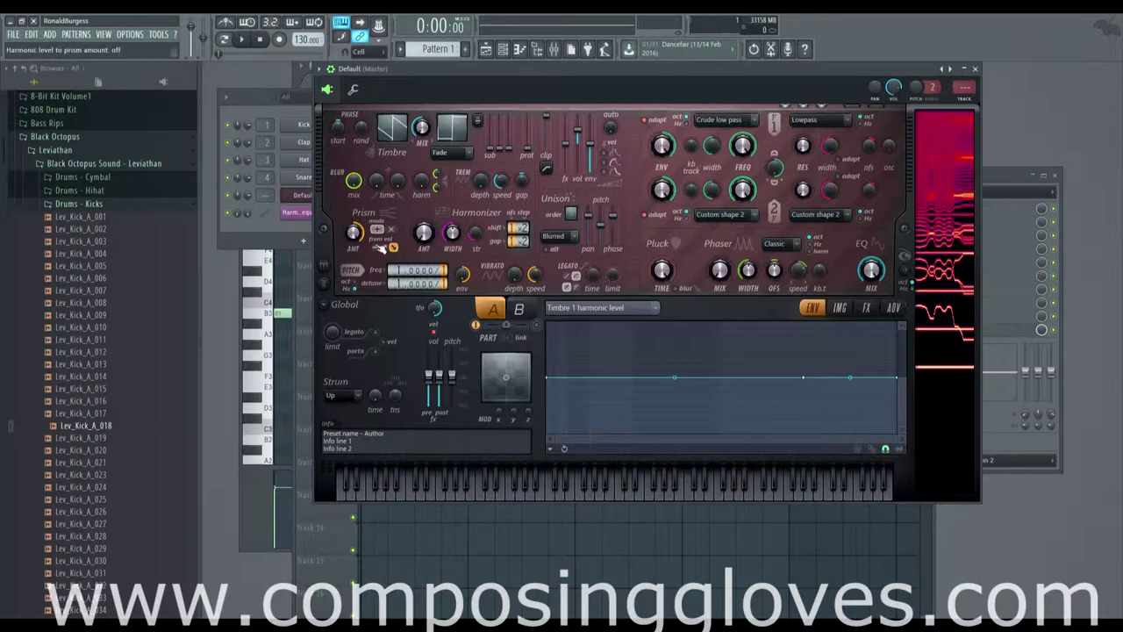
pyautogui.moveTo(354, 232); pyautogui.dragTo(354, 241)
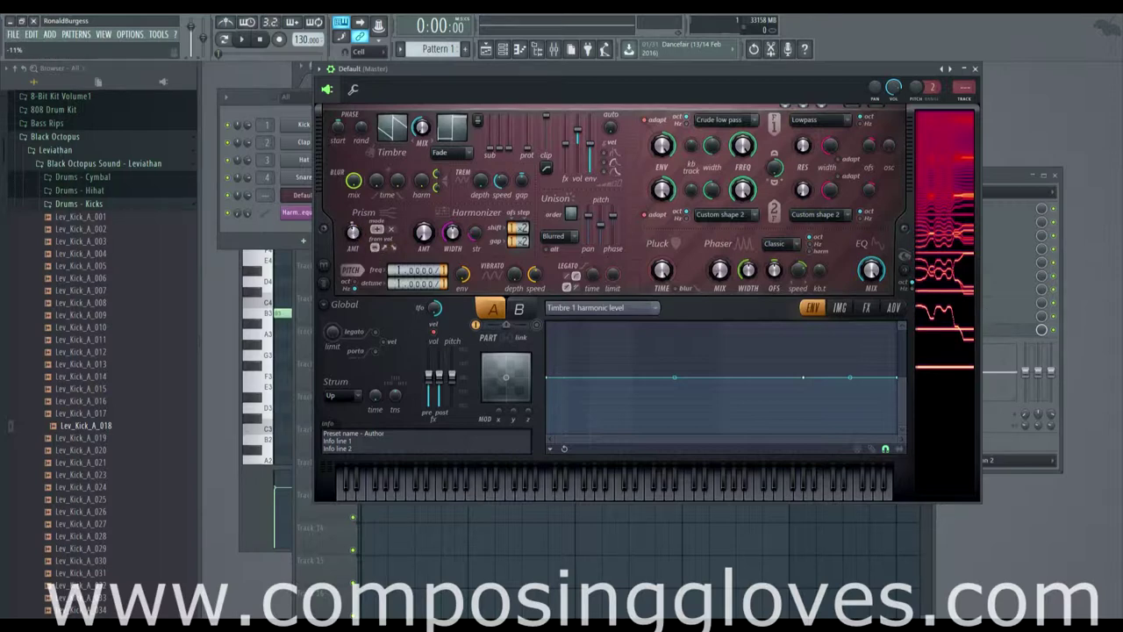
# Open the Prism amount articulator's envelope, placing and deleting a trial point.
pyautogui.rightClick(354, 233)
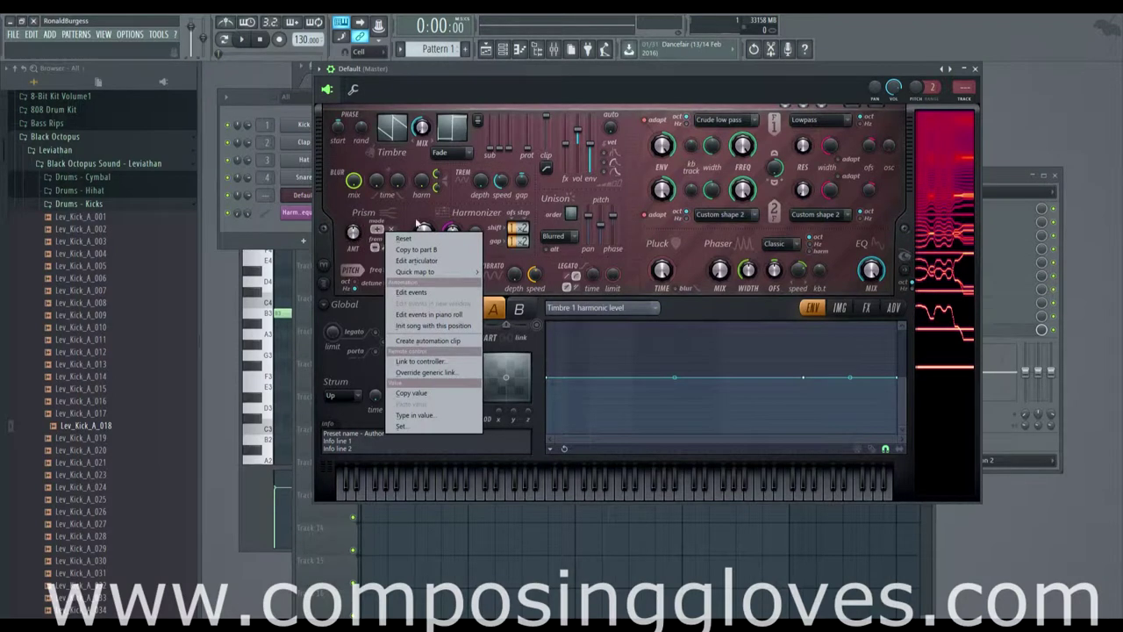
pyautogui.click(441, 261)
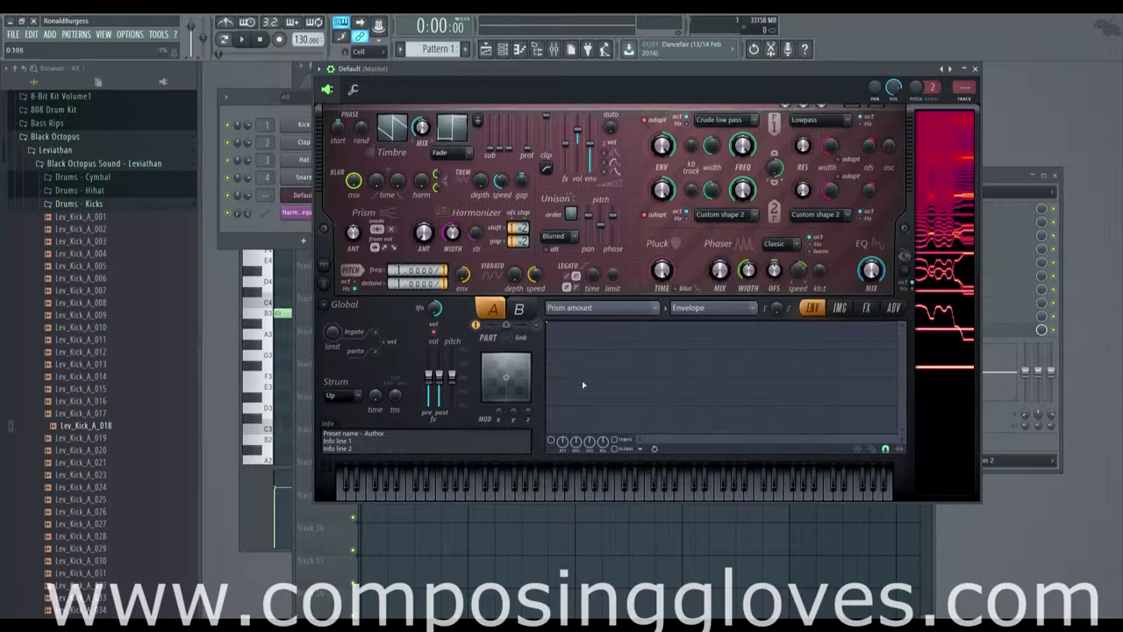
pyautogui.moveTo(674, 371); pyautogui.dragTo(652, 335)
pyautogui.rightClick(652, 336)
pyautogui.click(677, 353)
pyautogui.click(727, 314)
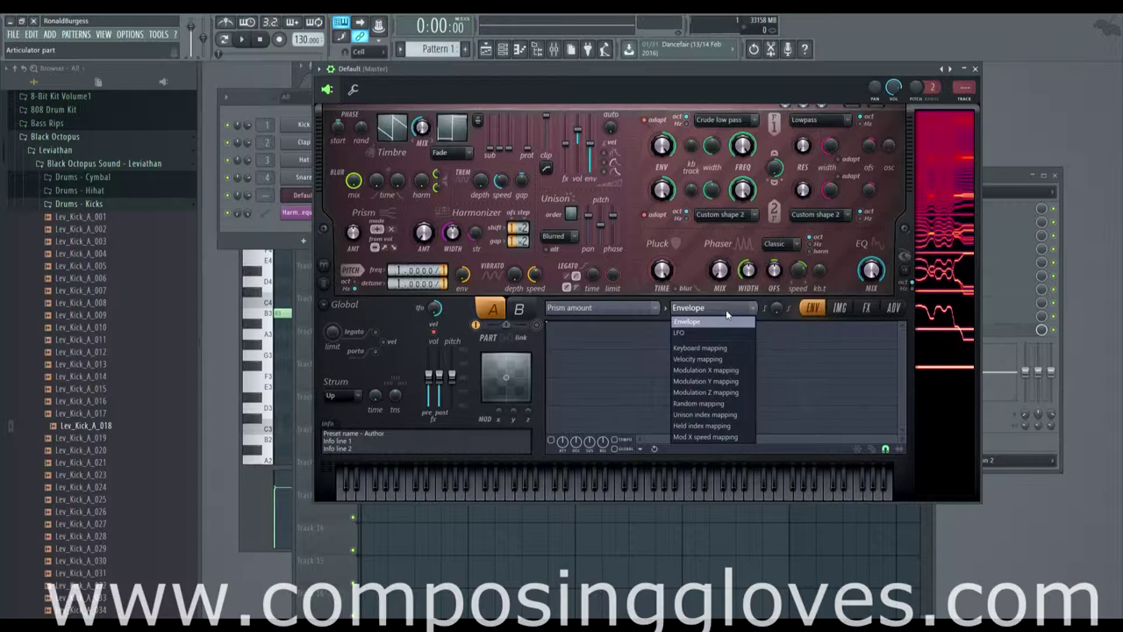
pyautogui.click(687, 321)
# Try a falling Prism amount envelope with a point at 0:400 and -100%, and delete that point.
pyautogui.click(676, 408)
pyautogui.moveTo(676, 409); pyautogui.dragTo(686, 433)
pyautogui.rightClick(690, 431)
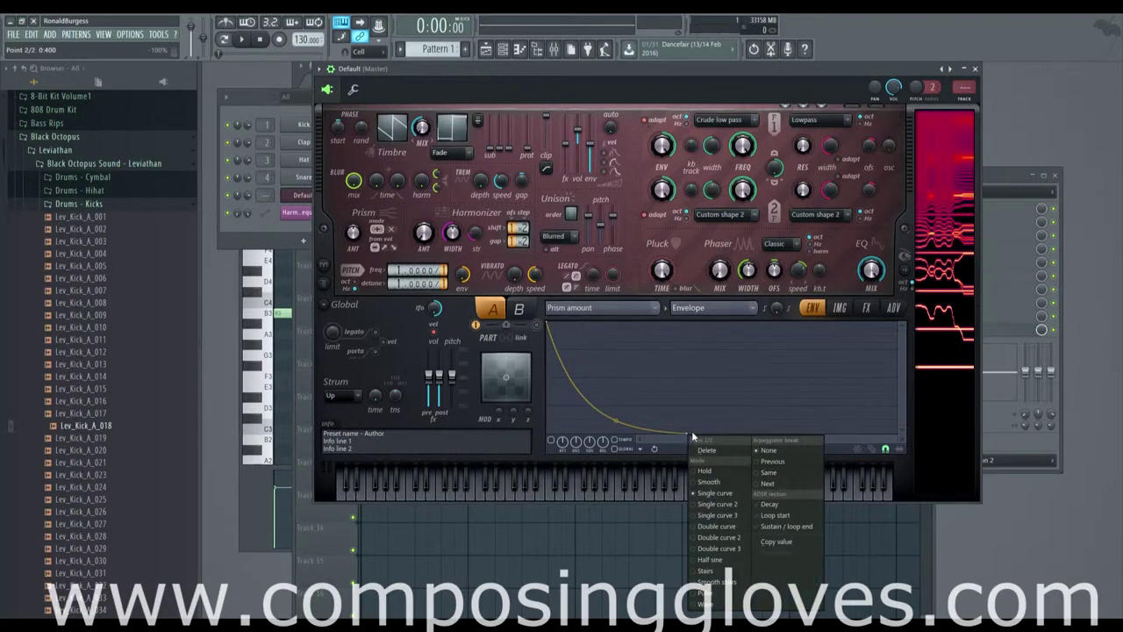
pyautogui.click(733, 450)
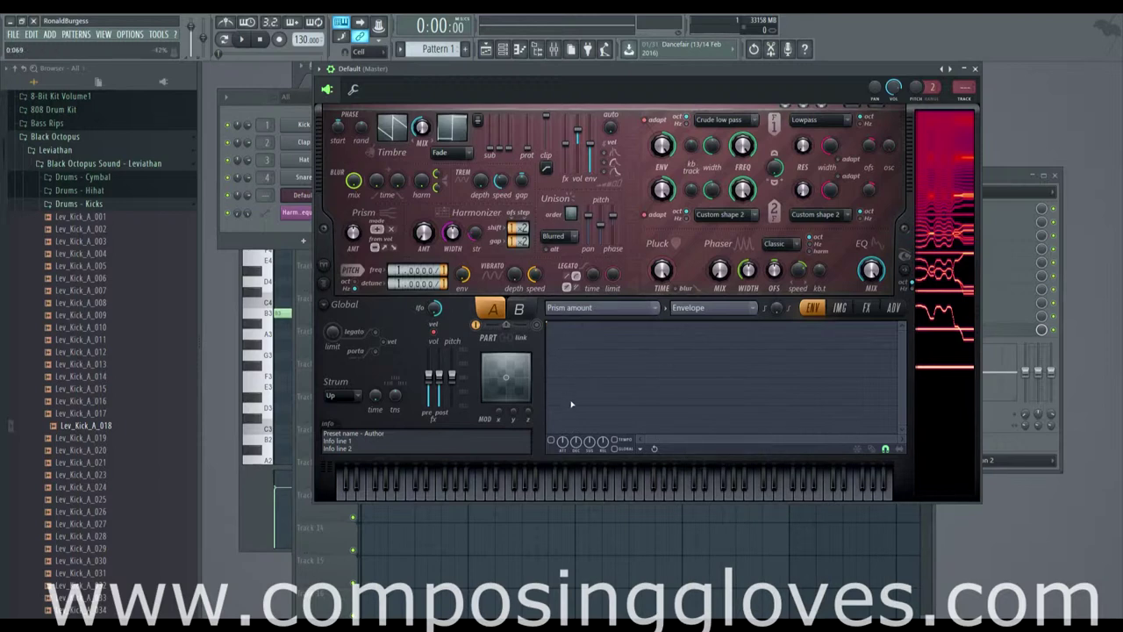
# Draw a Prism amount envelope that falls to -100% at 0:300 and rises to a third point above the centre line.
pyautogui.click(571, 308)
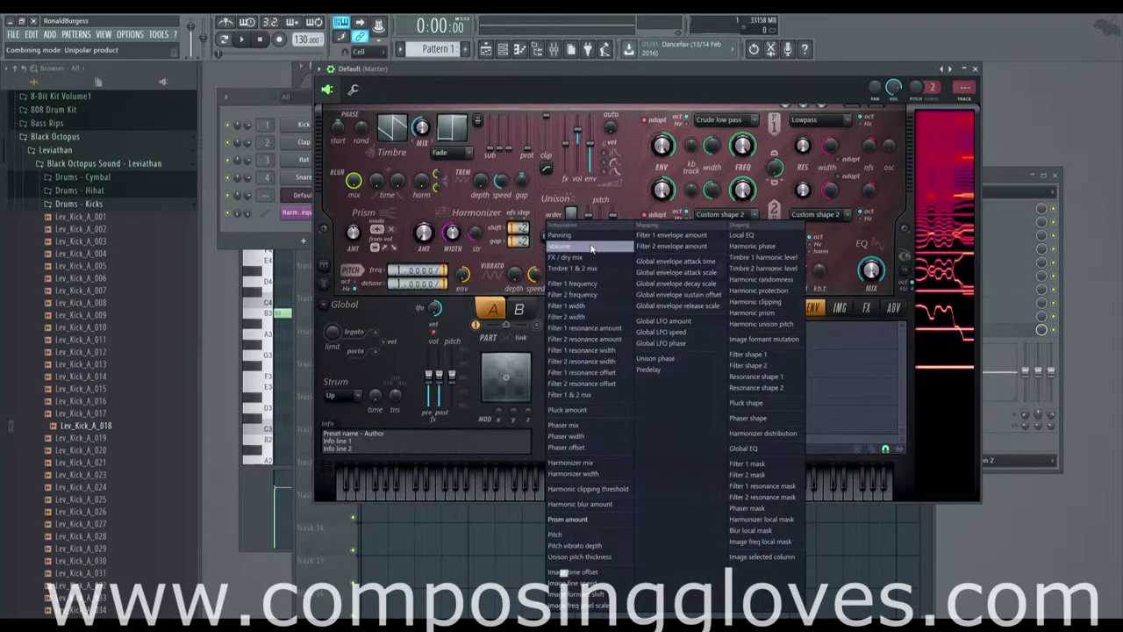
pyautogui.click(843, 407)
pyautogui.click(570, 397)
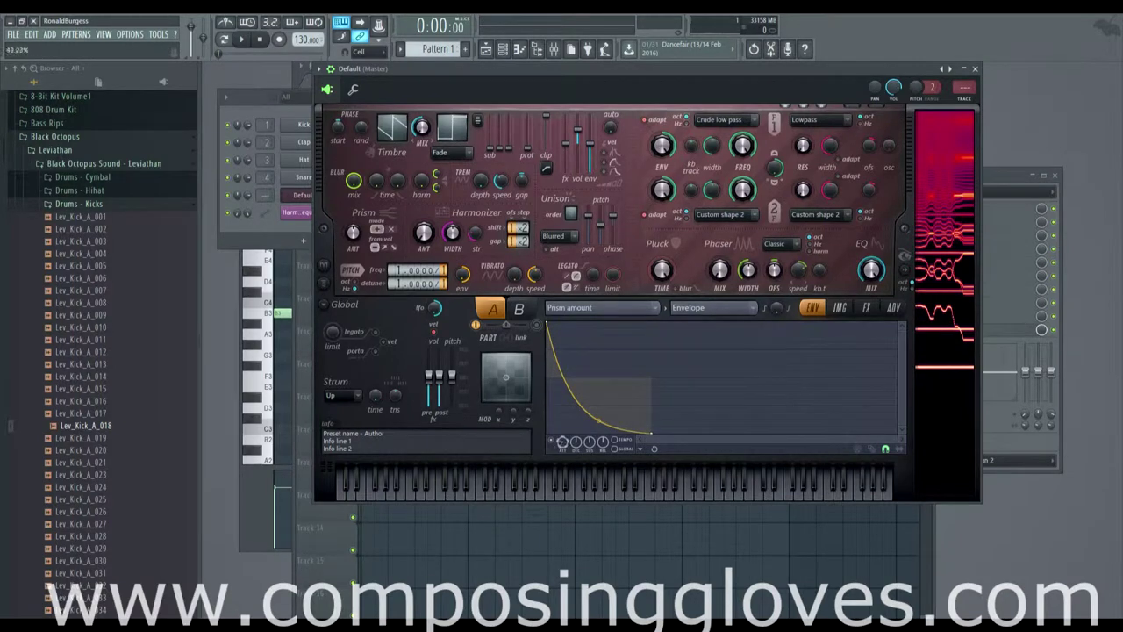
pyautogui.rightClick(792, 342)
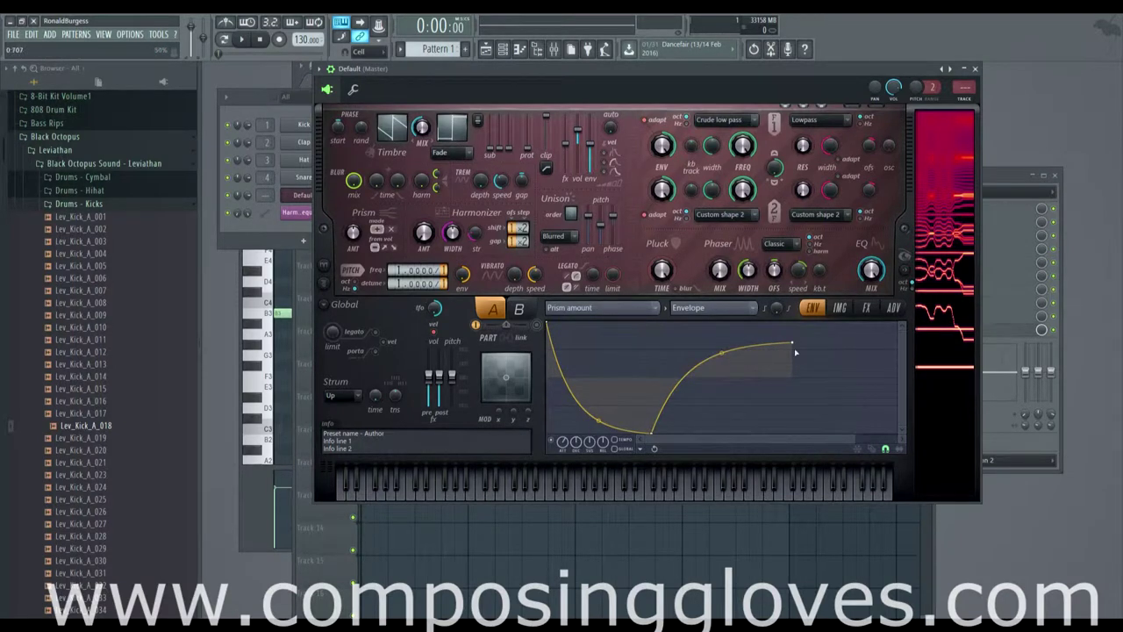
pyautogui.moveTo(796, 353); pyautogui.dragTo(756, 363)
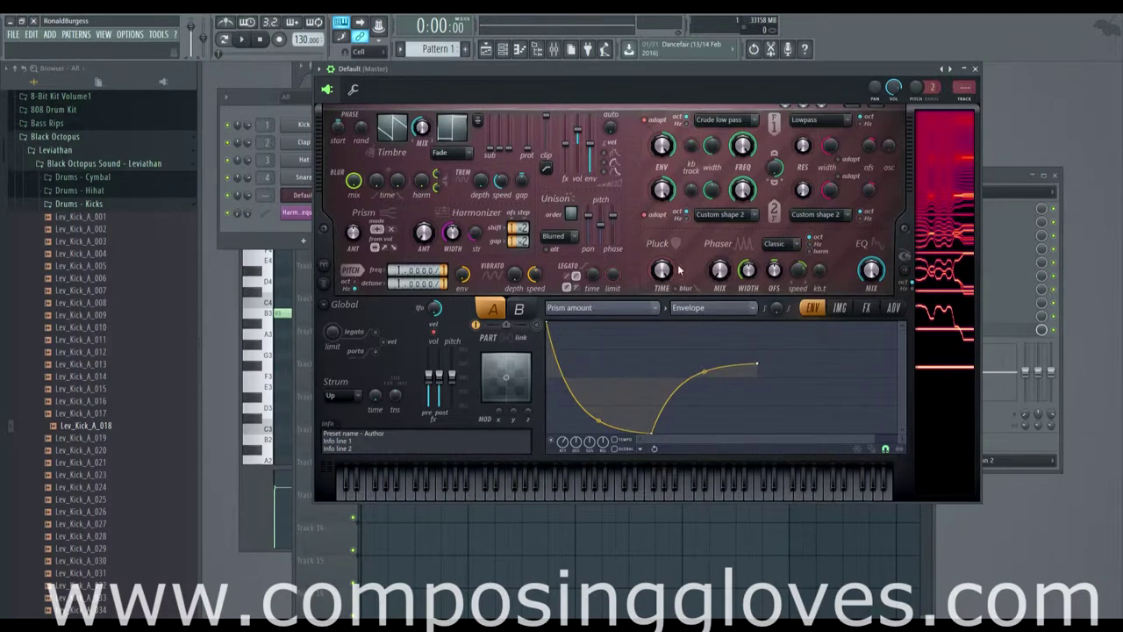
# Delete the two added points from the Prism amount envelope.
pyautogui.rightClick(759, 370)
pyautogui.click(790, 380)
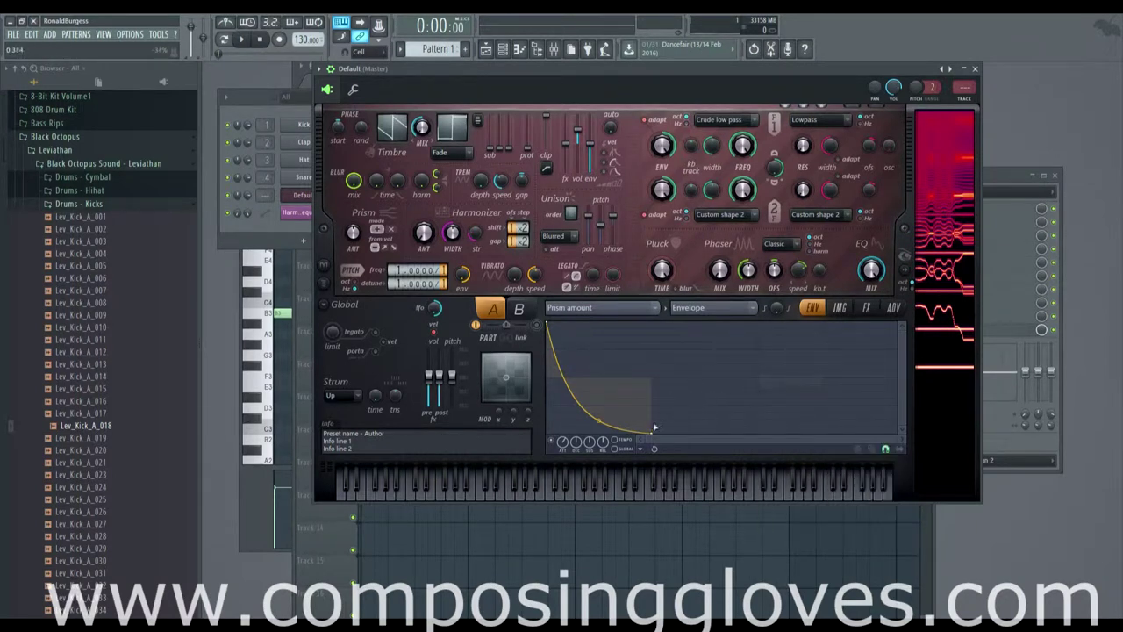
pyautogui.rightClick(651, 430)
pyautogui.click(684, 451)
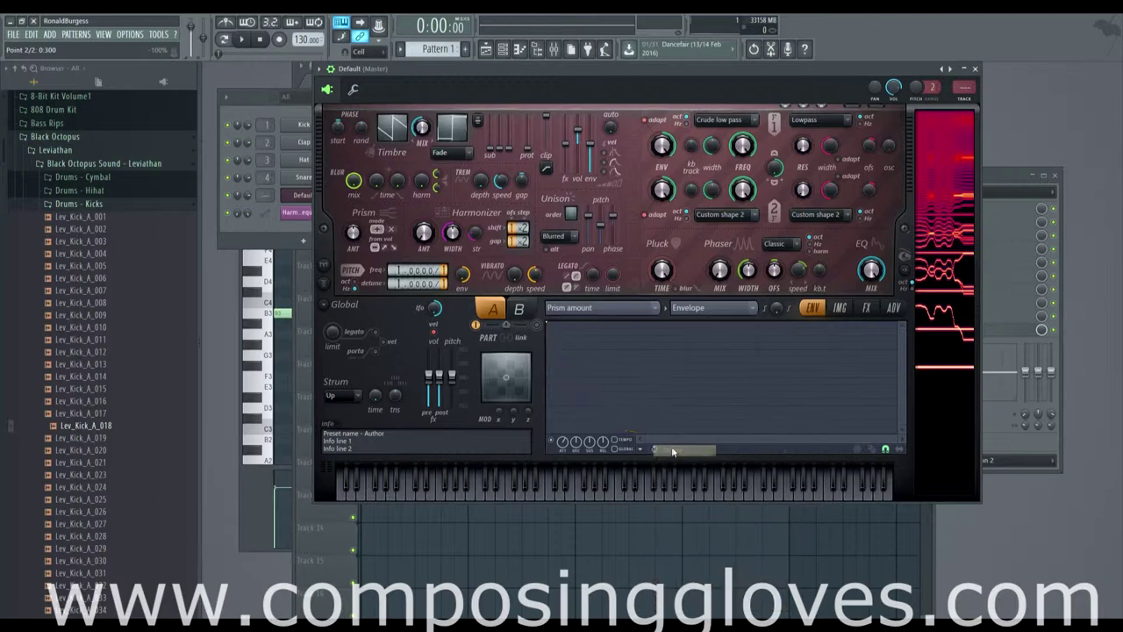
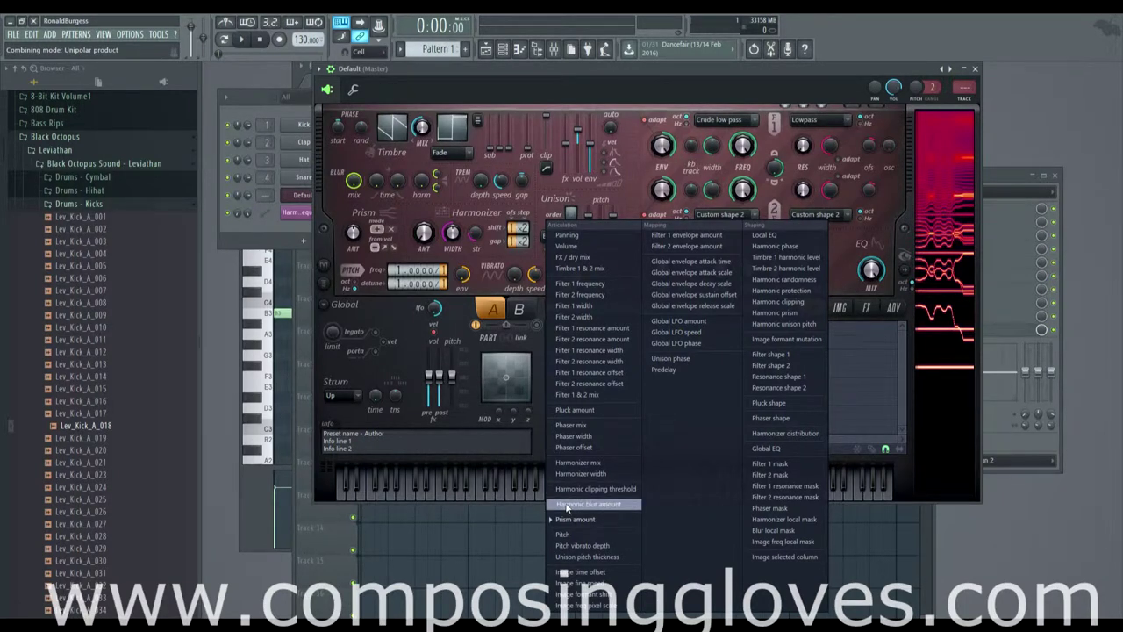
# Open the Harmonic blur amount envelope, place and delete a trial point, and review the other articulation targets.
pyautogui.click(567, 506)
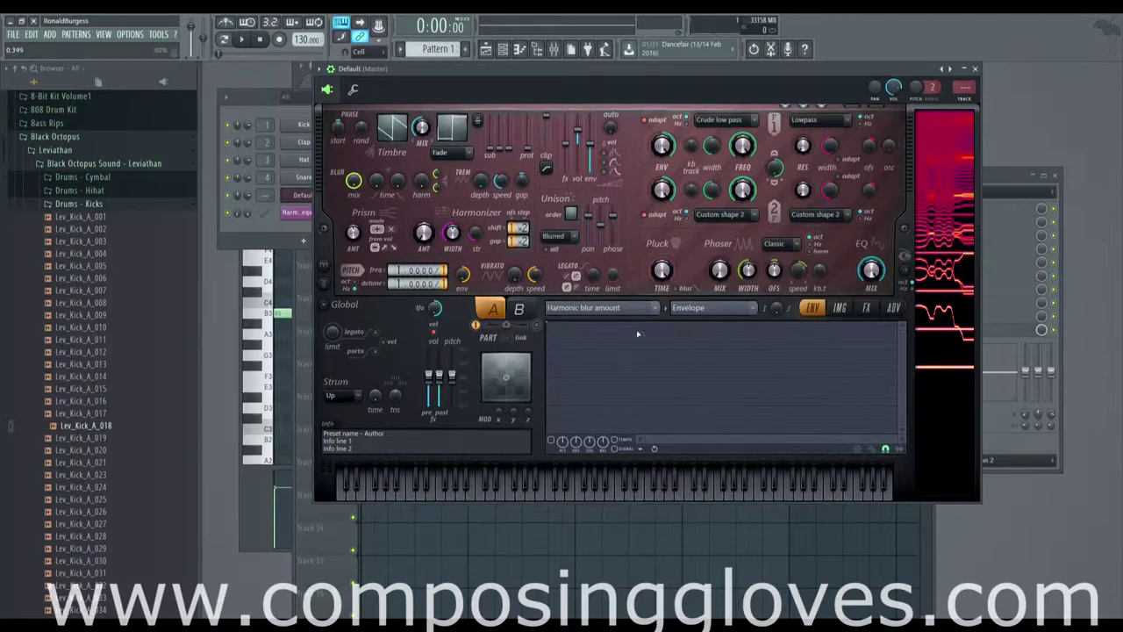
pyautogui.click(674, 394)
pyautogui.rightClick(649, 387)
pyautogui.click(680, 402)
pyautogui.click(607, 308)
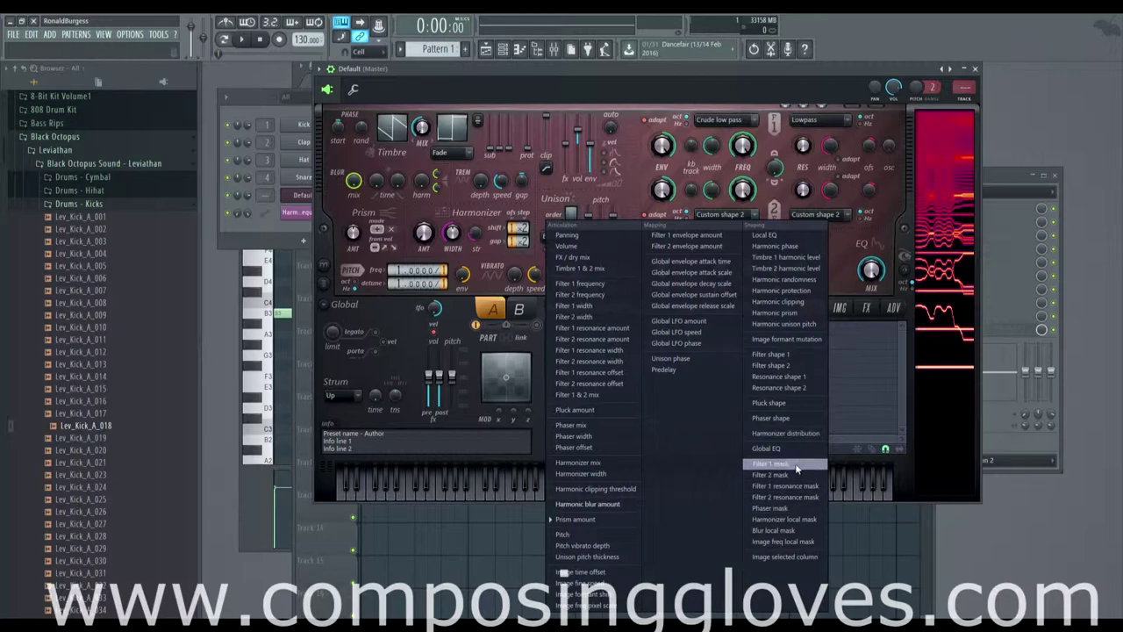
pyautogui.click(902, 408)
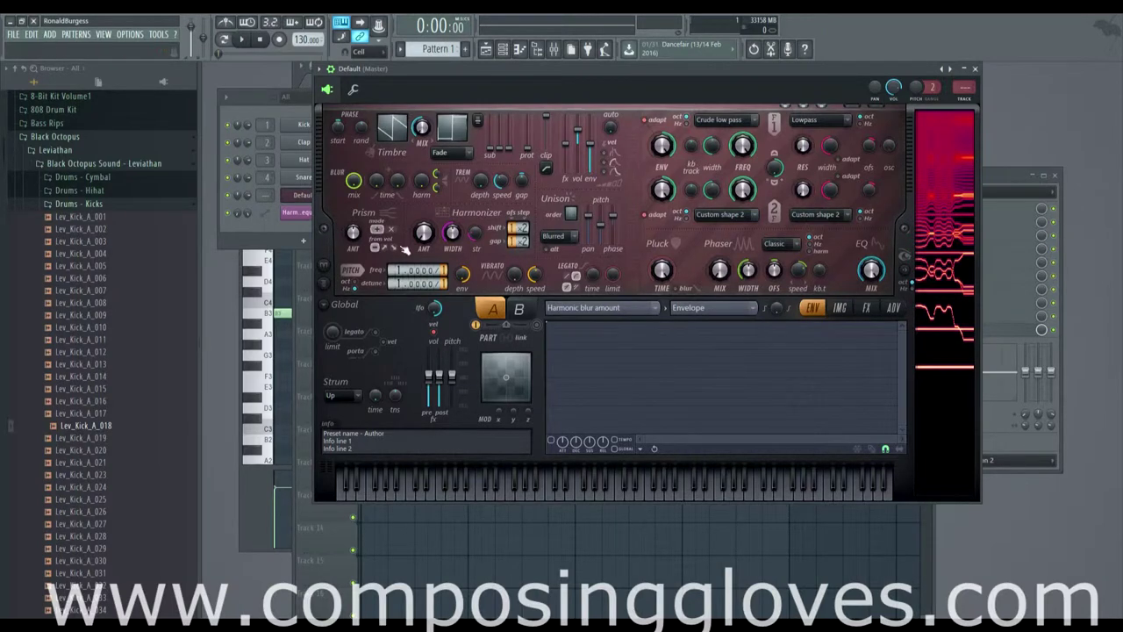
# Switch the articulation editor to the Prism amount envelope from the Prism amount knob's own options.
pyautogui.click(584, 308)
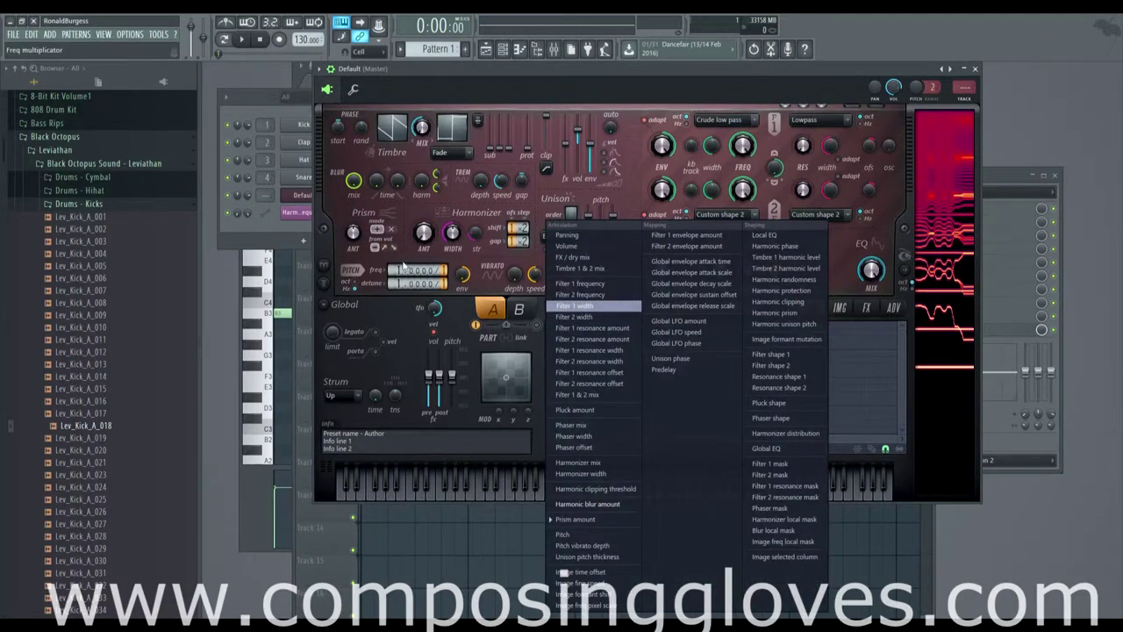
pyautogui.click(377, 235)
pyautogui.rightClick(350, 233)
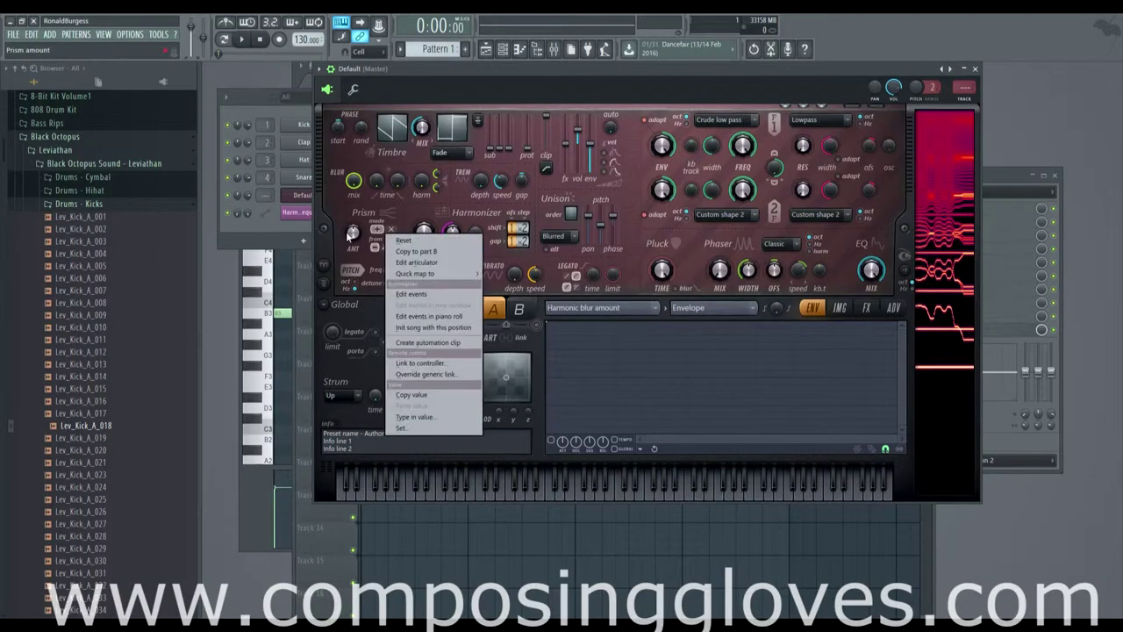
pyautogui.click(416, 261)
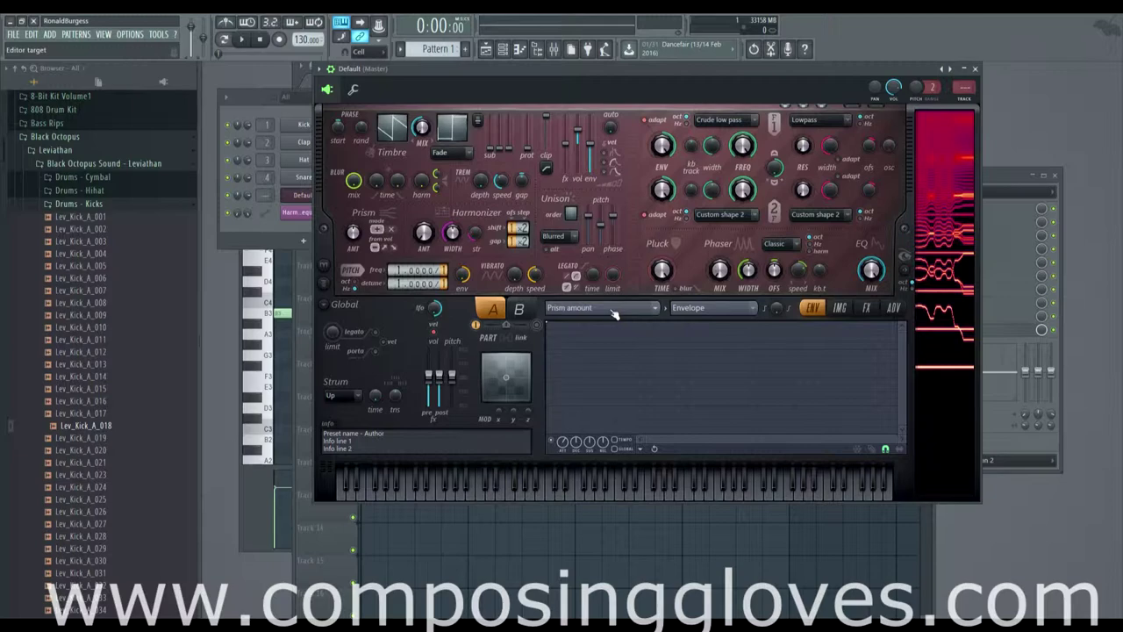
# Bring the playlist with Pattern 1 to the front and arrange the Harmor window so both are accessible.
pyautogui.click(301, 195)
pyautogui.click(302, 195)
pyautogui.click(344, 188)
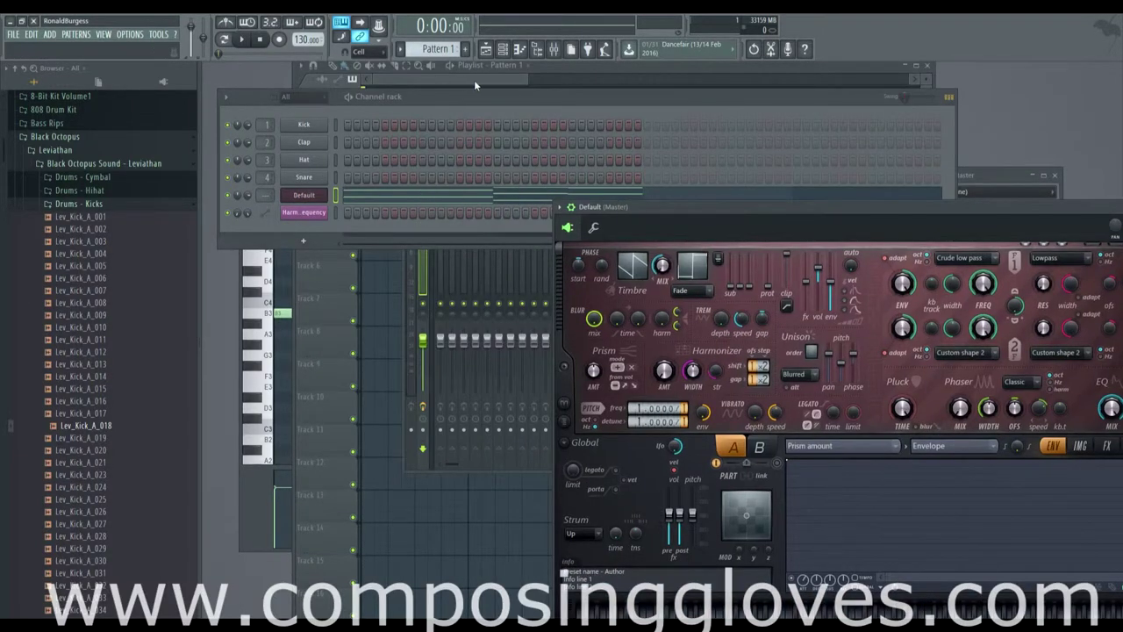
pyautogui.press('F5')
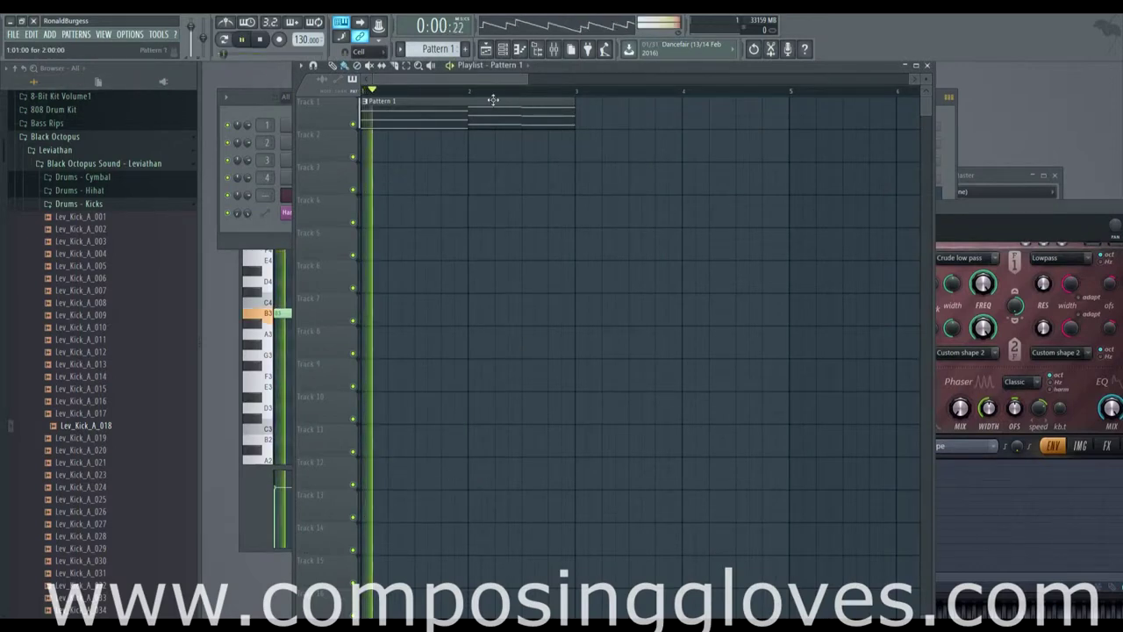
pyautogui.click(995, 207)
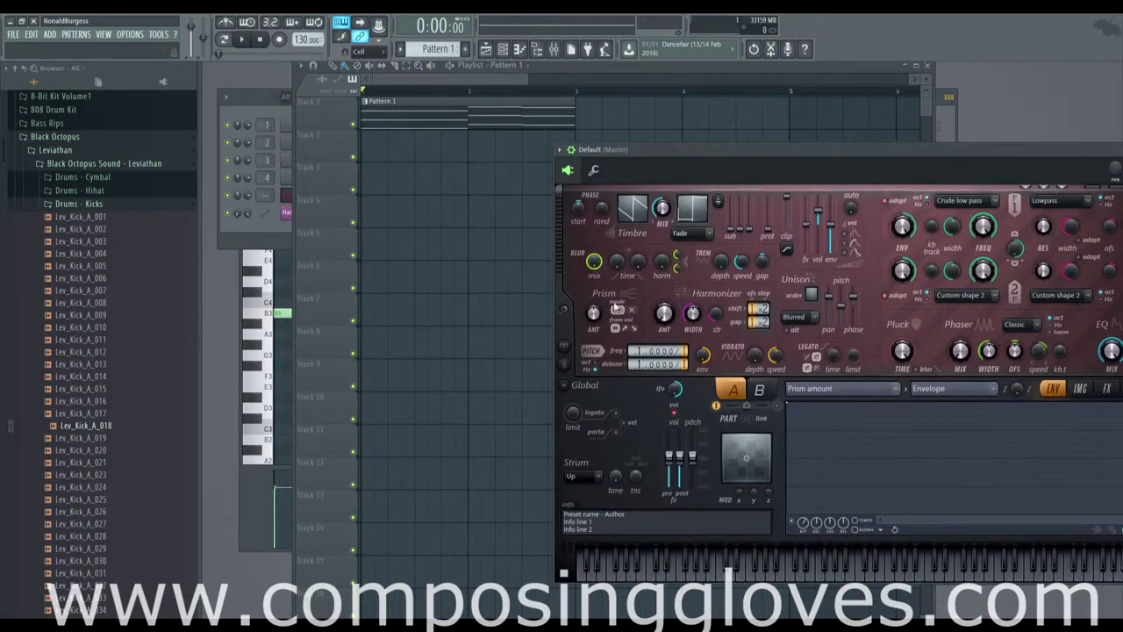
# Create an automation clip for the Prism amount, add a raised point at the clip's middle, and play it back.
pyautogui.rightClick(594, 313)
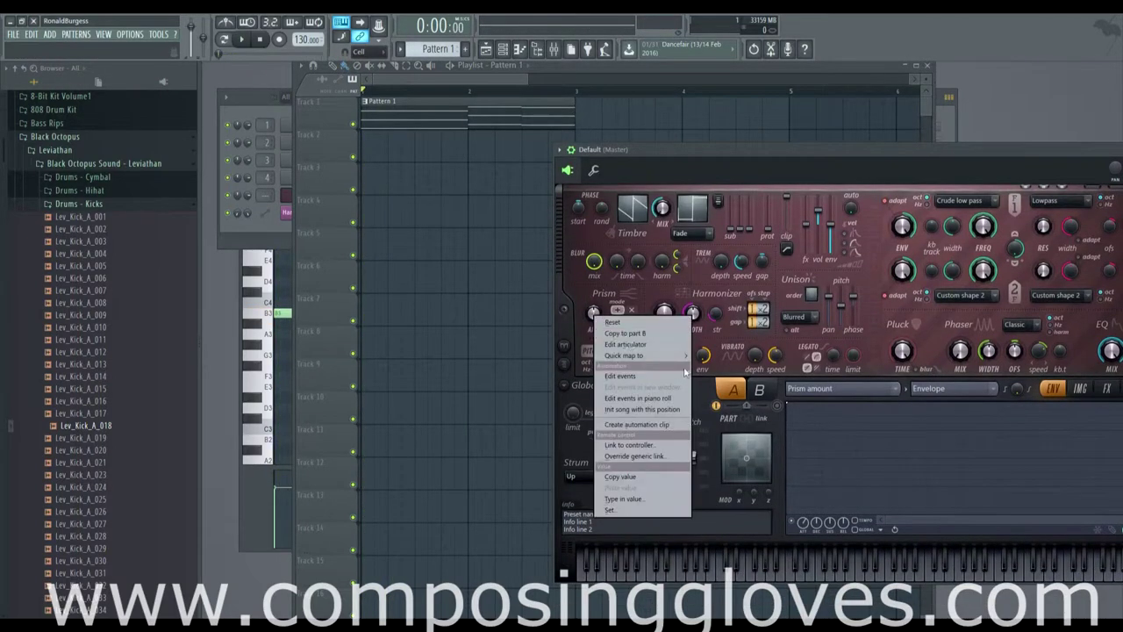
pyautogui.click(653, 427)
pyautogui.click(451, 146)
pyautogui.press('space')
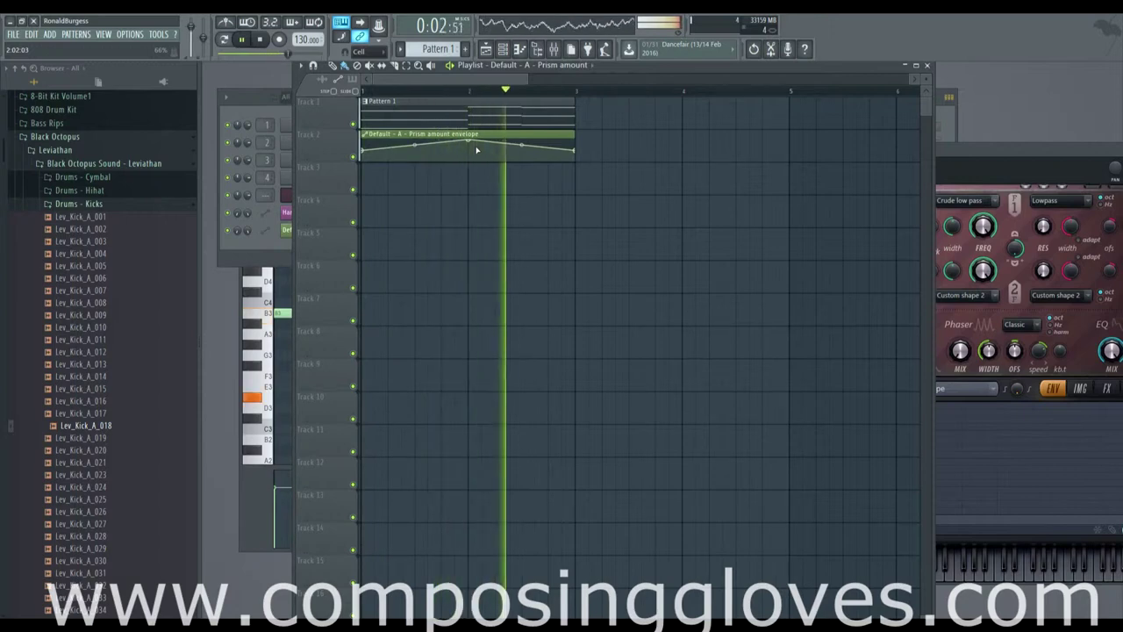
pyautogui.press('space')
# Delete all notes from the Default channel's piano roll and bring the Harmor window back to the centre of the workspace.
pyautogui.press('F7')
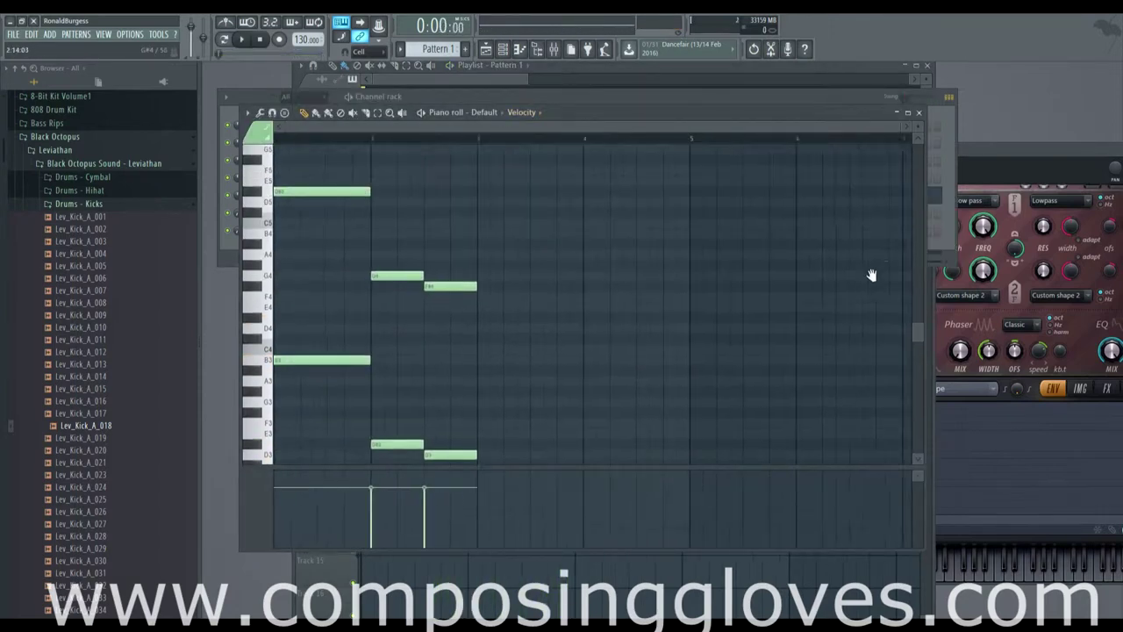
pyautogui.scroll(1, 486, 240)
pyautogui.hotkey('ctrl', 'a')
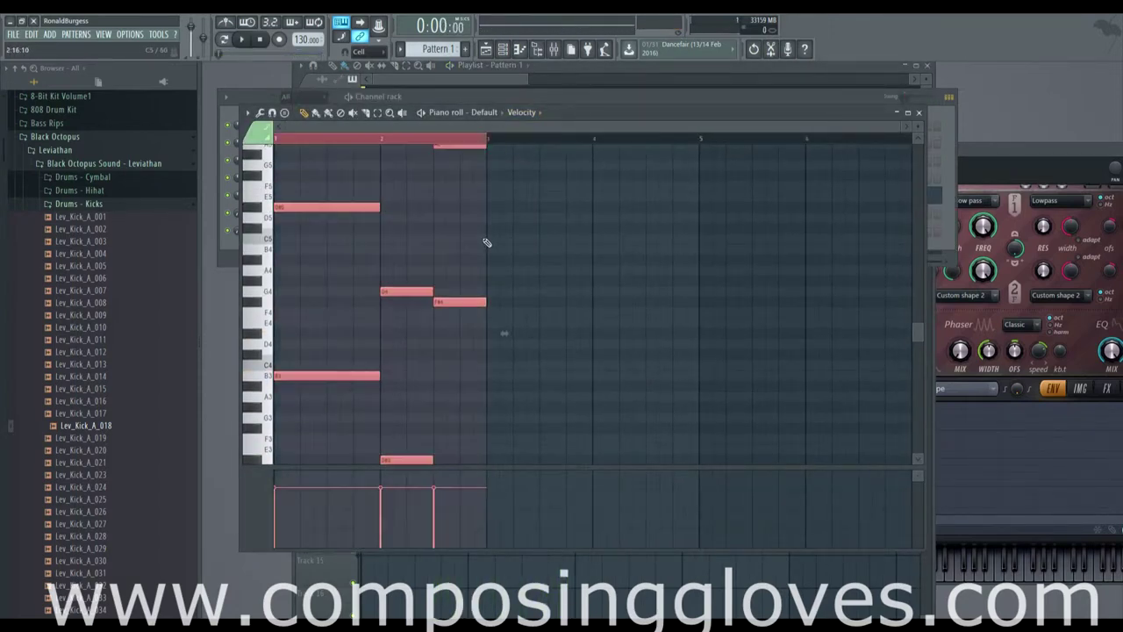
pyautogui.press('Delete')
pyautogui.click(1007, 154)
pyautogui.moveTo(1006, 154); pyautogui.dragTo(786, 123)
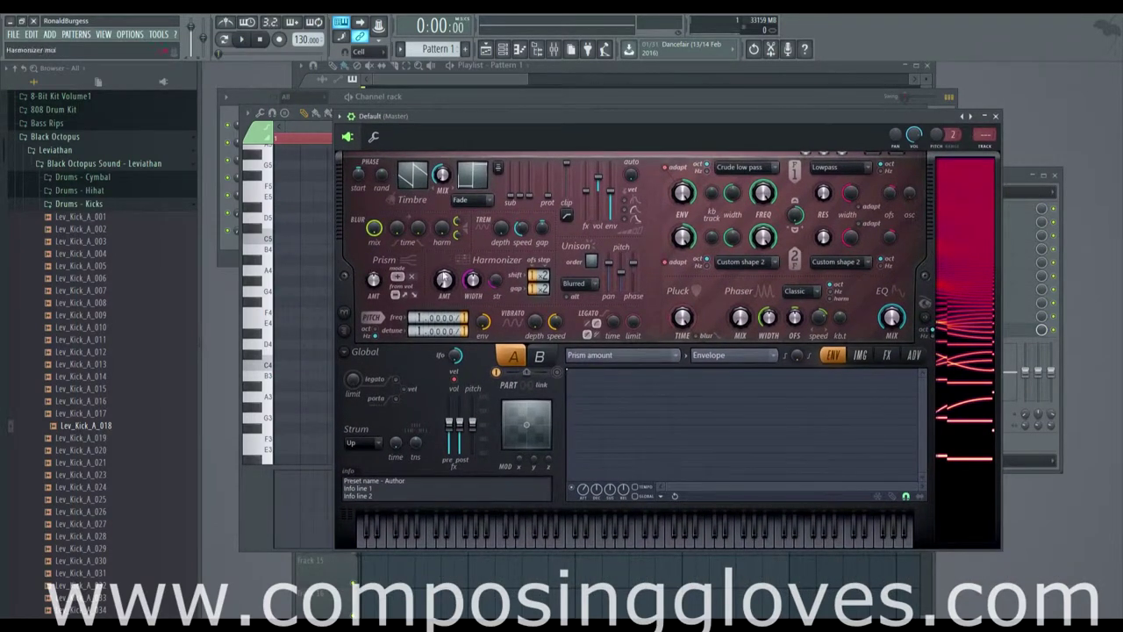
pyautogui.moveTo(512, 122); pyautogui.dragTo(495, 120)
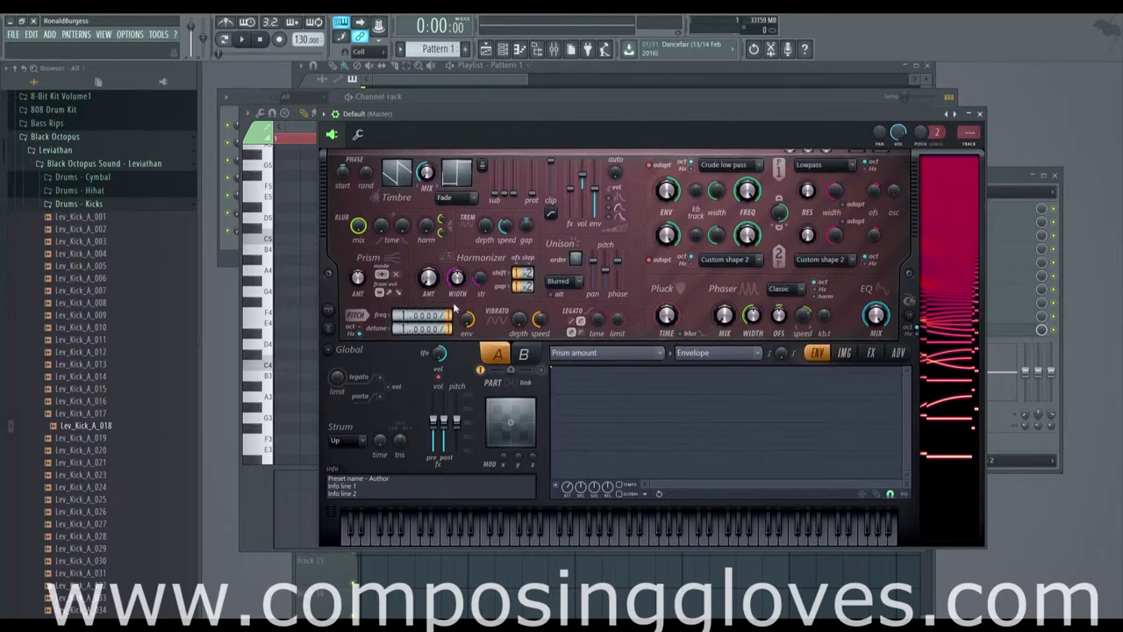
# Raise Harmor's distortion amount in the effects section and audition the sound with the notes F4 and E4.
pyautogui.press('v')
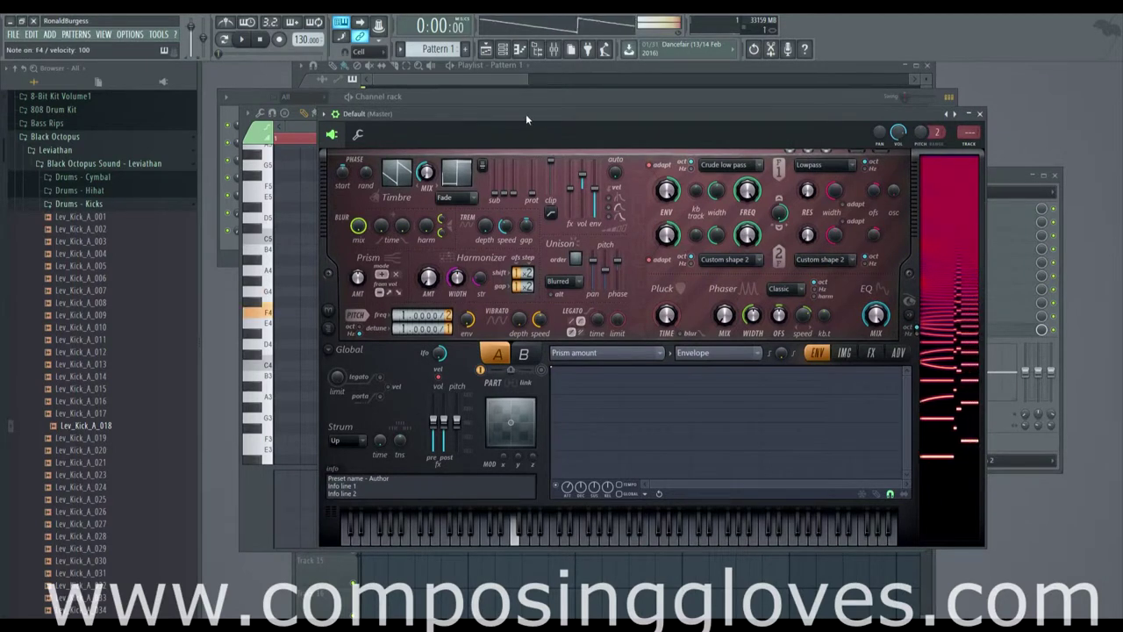
pyautogui.click(870, 352)
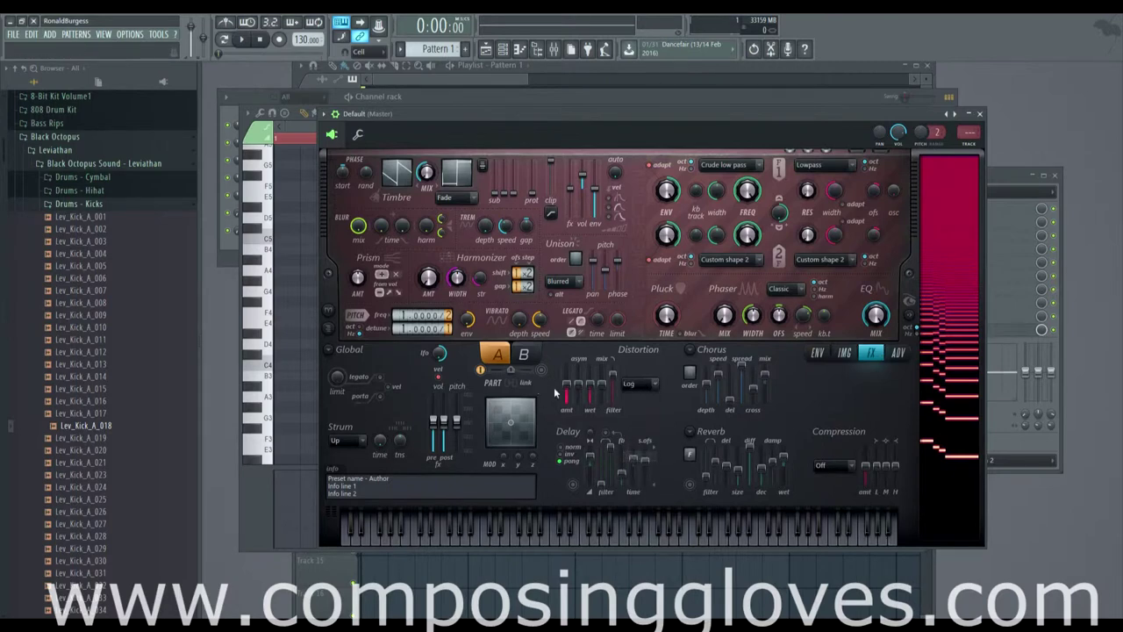
pyautogui.moveTo(555, 394); pyautogui.dragTo(558, 372)
pyautogui.press('v')
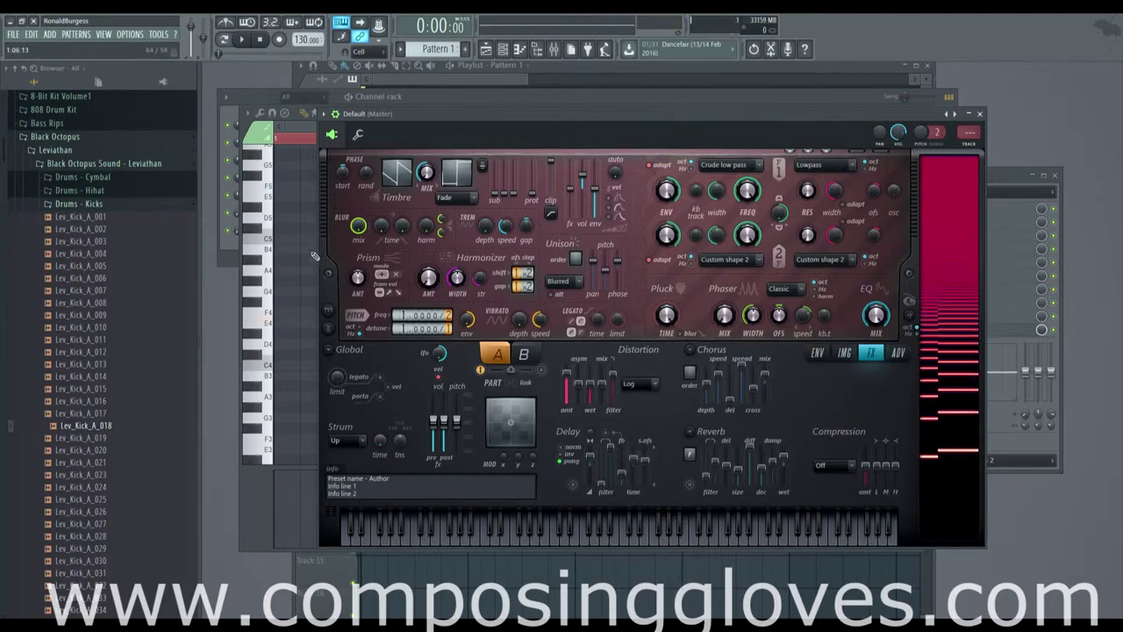
pyautogui.press('c')
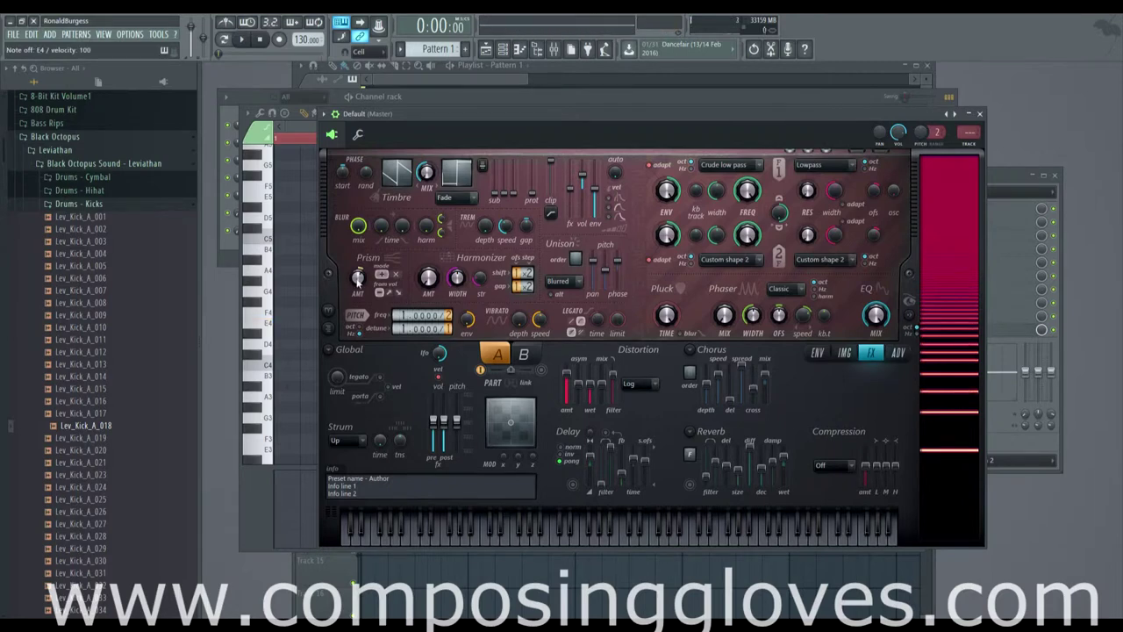
pyautogui.press('c')
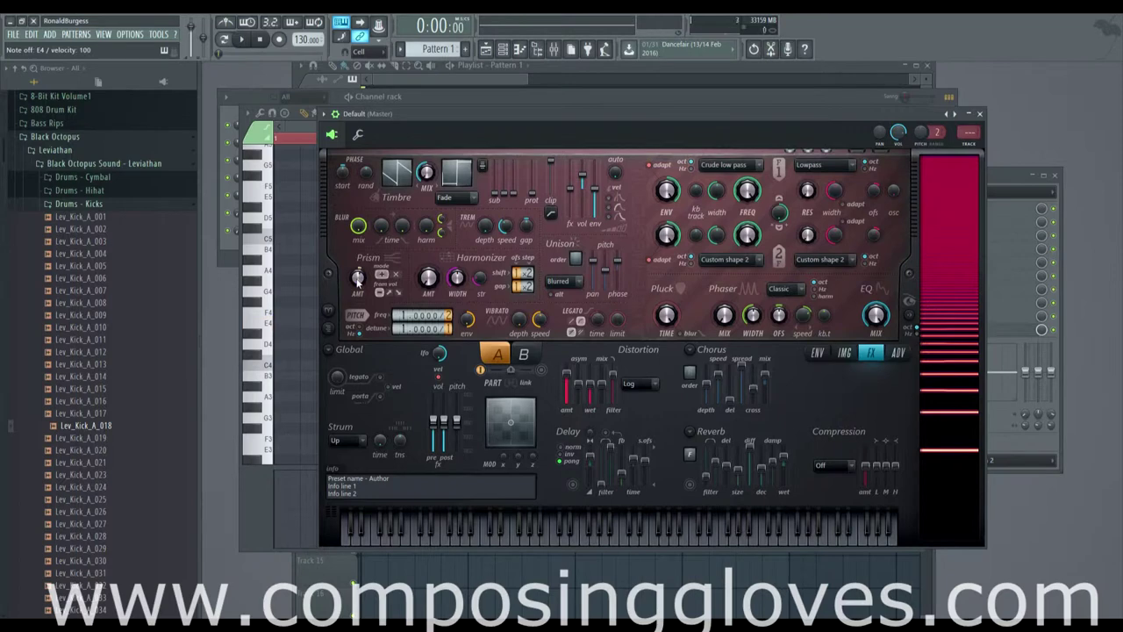
# Try Prism's multiply mode with a played E4, return to add mode, and adjust the Prism amount.
pyautogui.click(396, 276)
pyautogui.press('c')
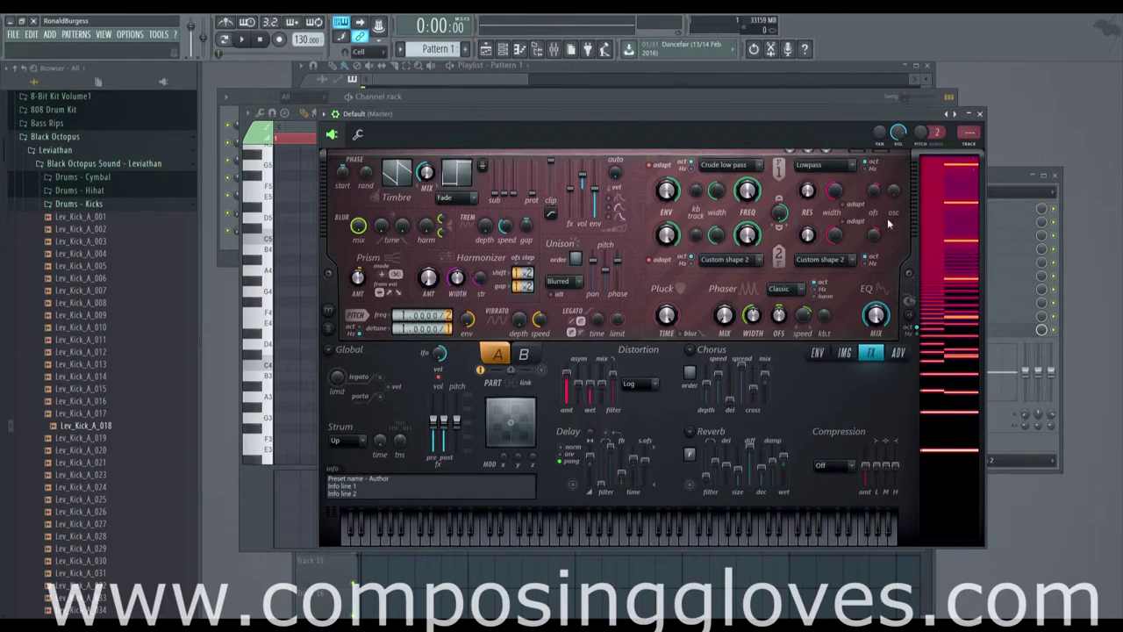
pyautogui.click(505, 531)
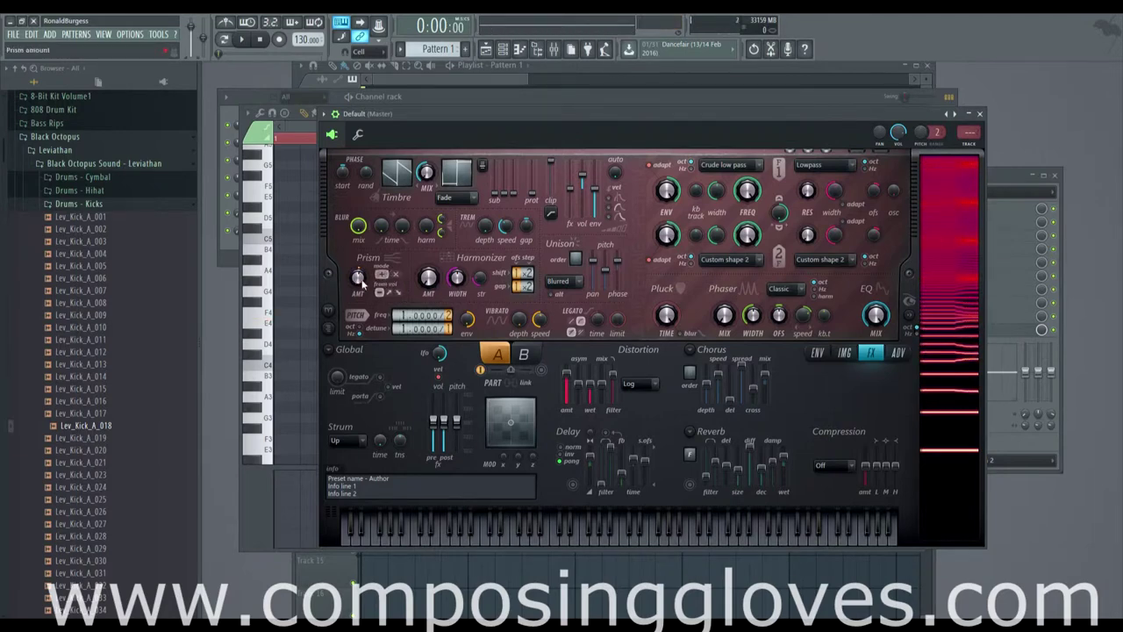
pyautogui.moveTo(358, 279)
pyautogui.mouseDown()
pyautogui.moveTo(358, 316)
pyautogui.moveTo(362, 279)
pyautogui.mouseUp()
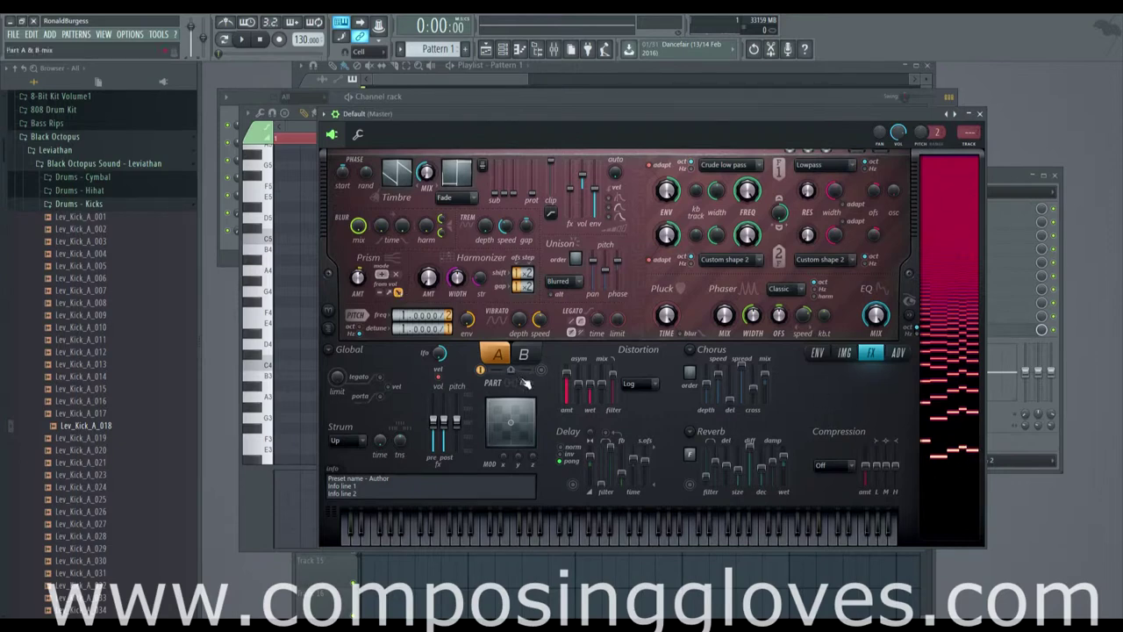
# Compare the settings of the harmonic level to Prism amount link, ending on its third option.
pyautogui.click(403, 294)
pyautogui.click(392, 294)
pyautogui.click(397, 295)
pyautogui.click(398, 294)
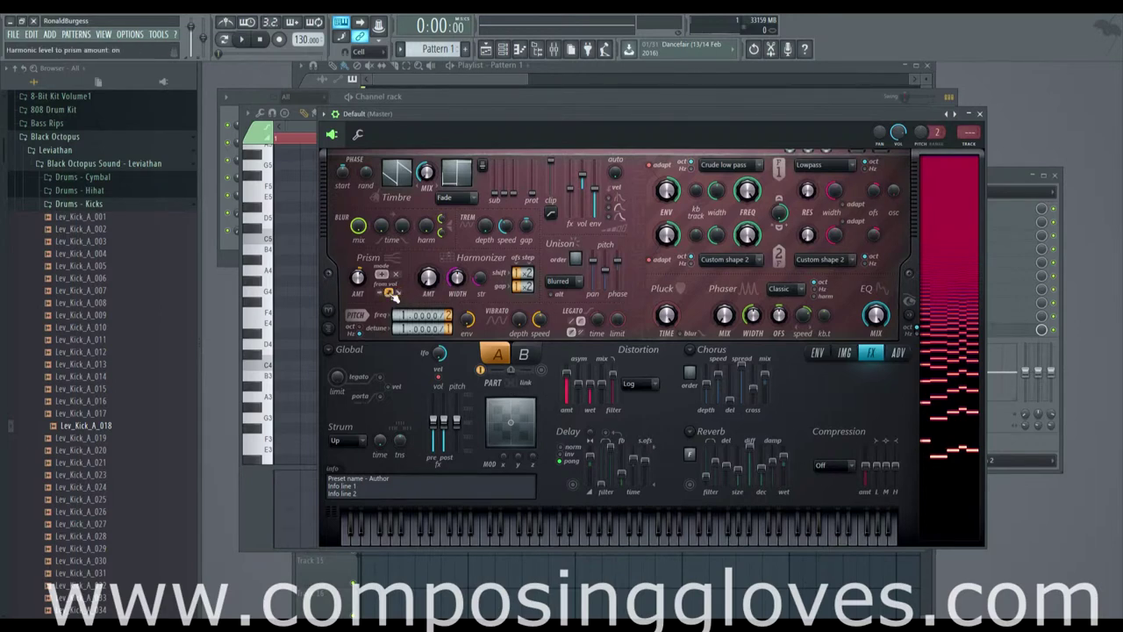
pyautogui.click(398, 294)
pyautogui.click(400, 295)
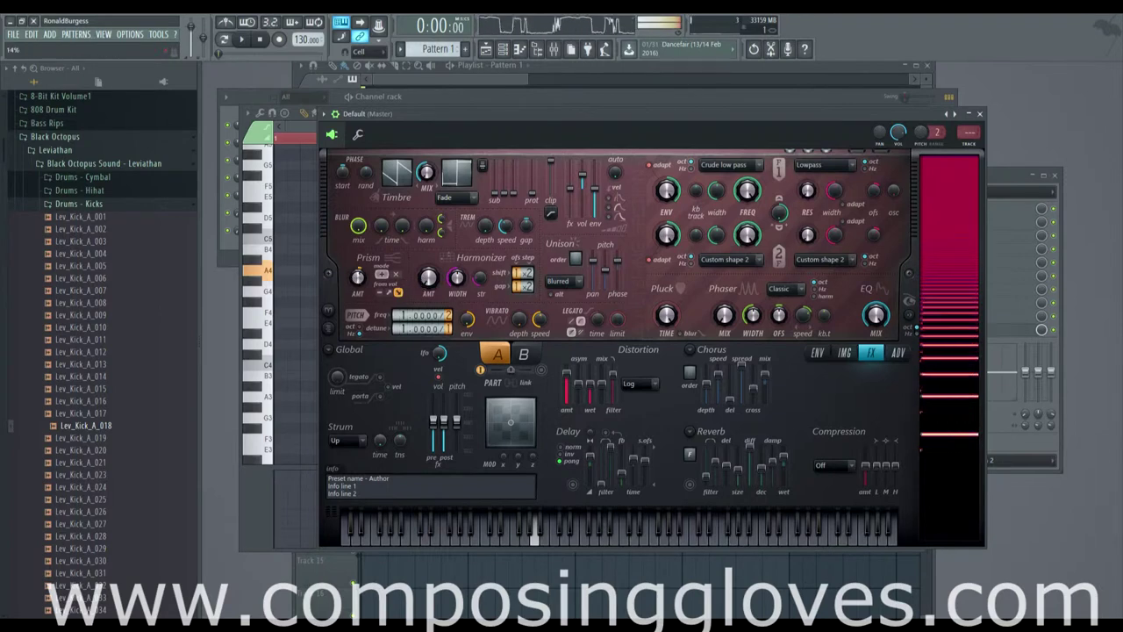
# Switch the distortion type to Off to compare the sound, and set it back to Log.
pyautogui.click(654, 384)
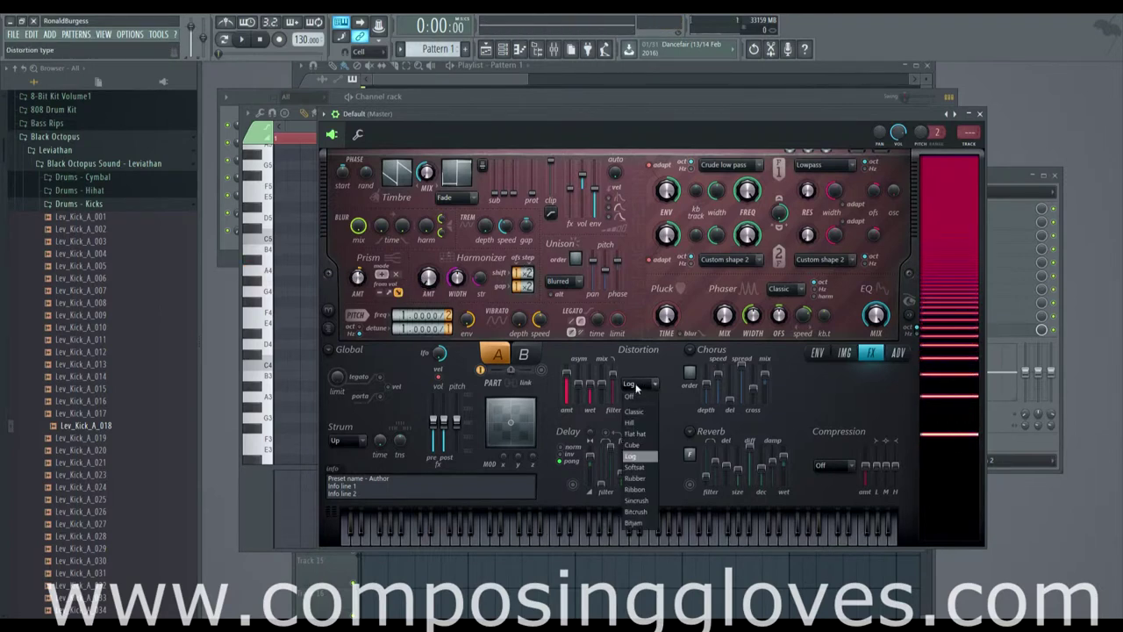
pyautogui.click(630, 387)
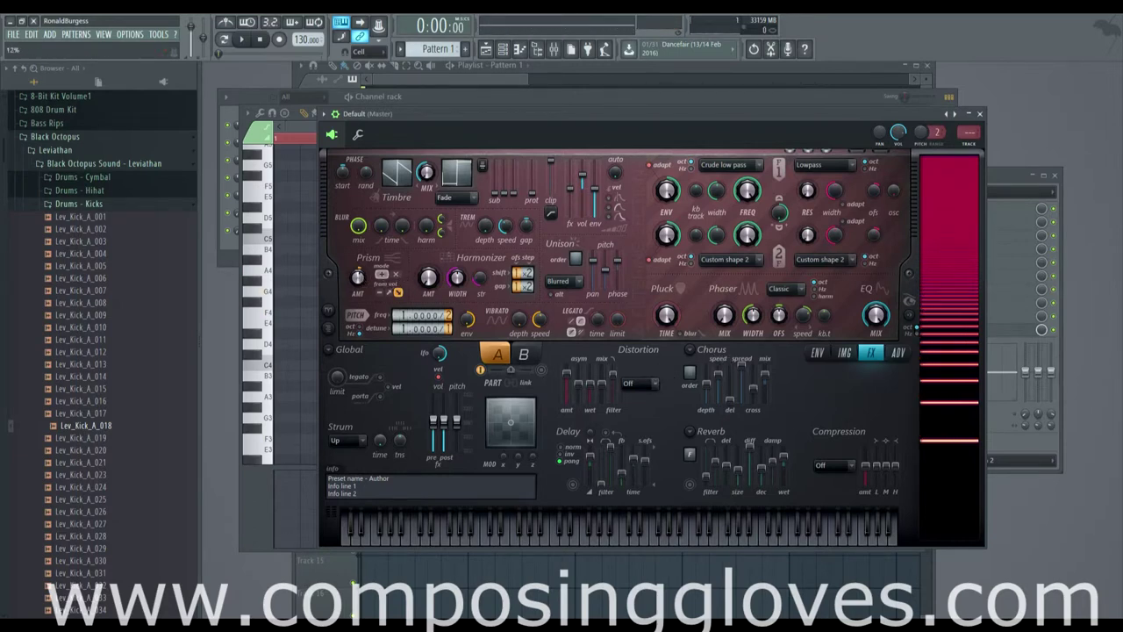
pyautogui.click(639, 383)
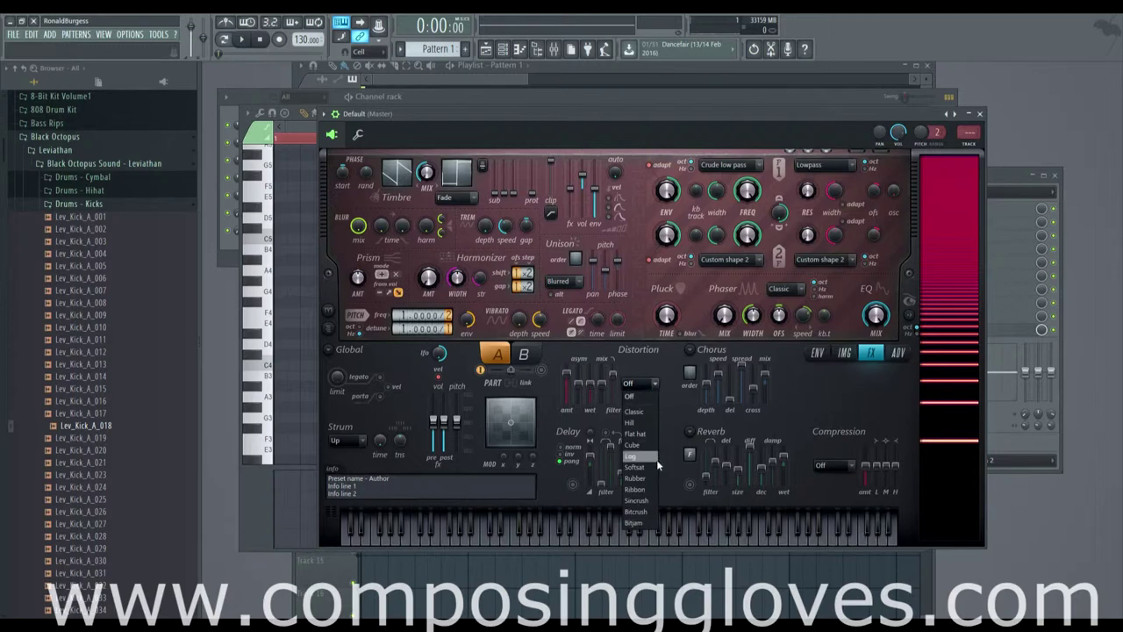
pyautogui.click(655, 459)
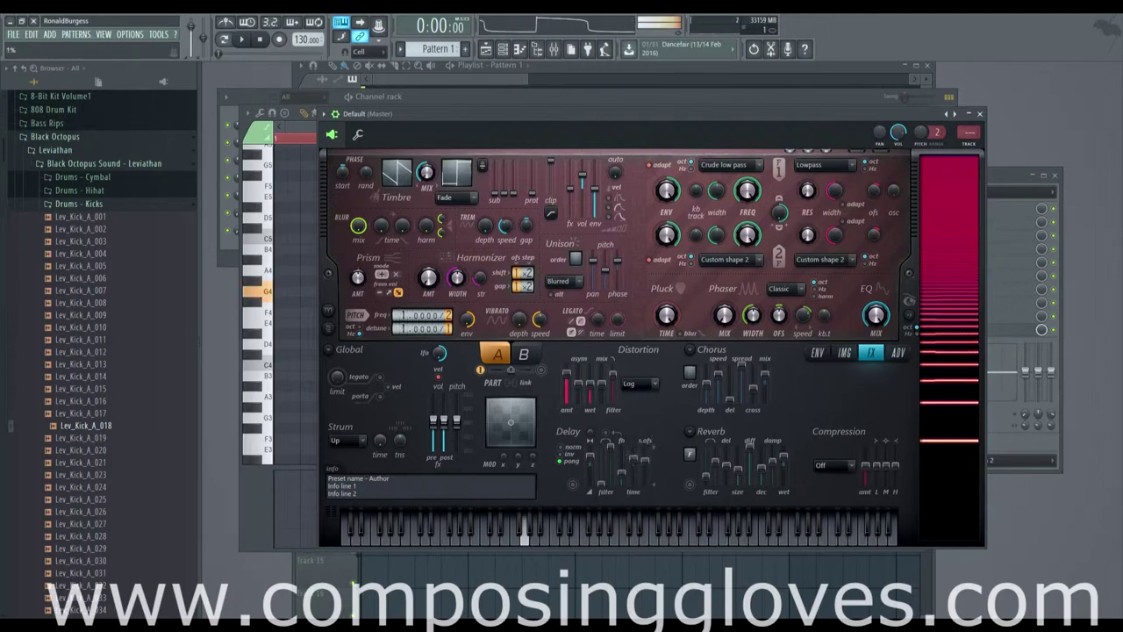